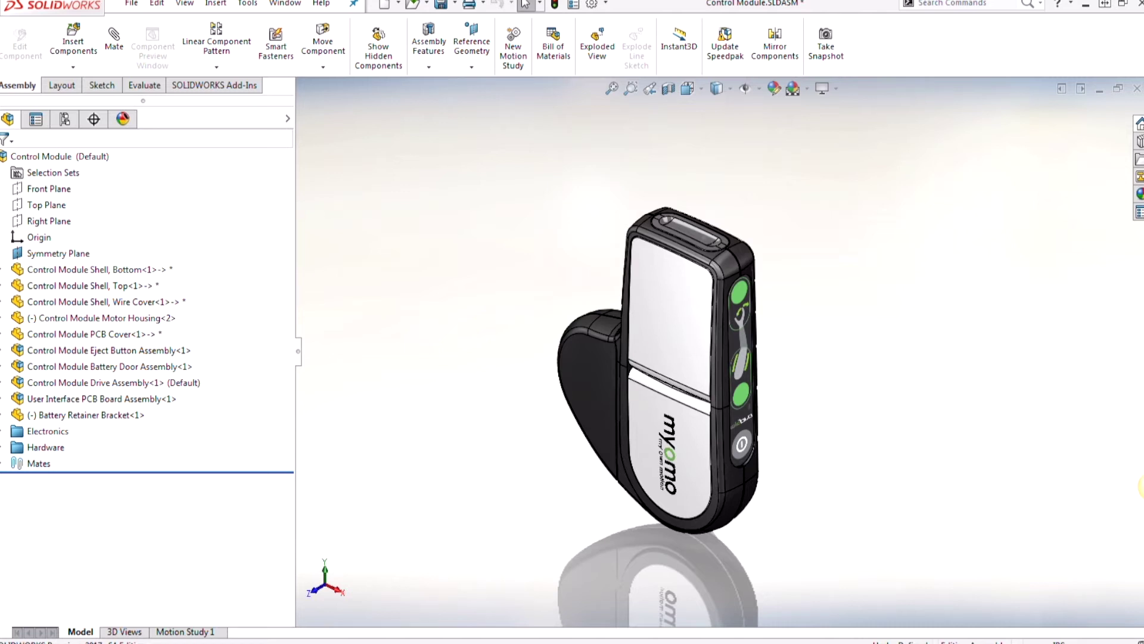
- Open the import options for the Inventor/Catia V5/Creo/NX/Solid Edge file format and accept them with 3D Interconnect (Beta Version) enabled
left_click(593, 6)
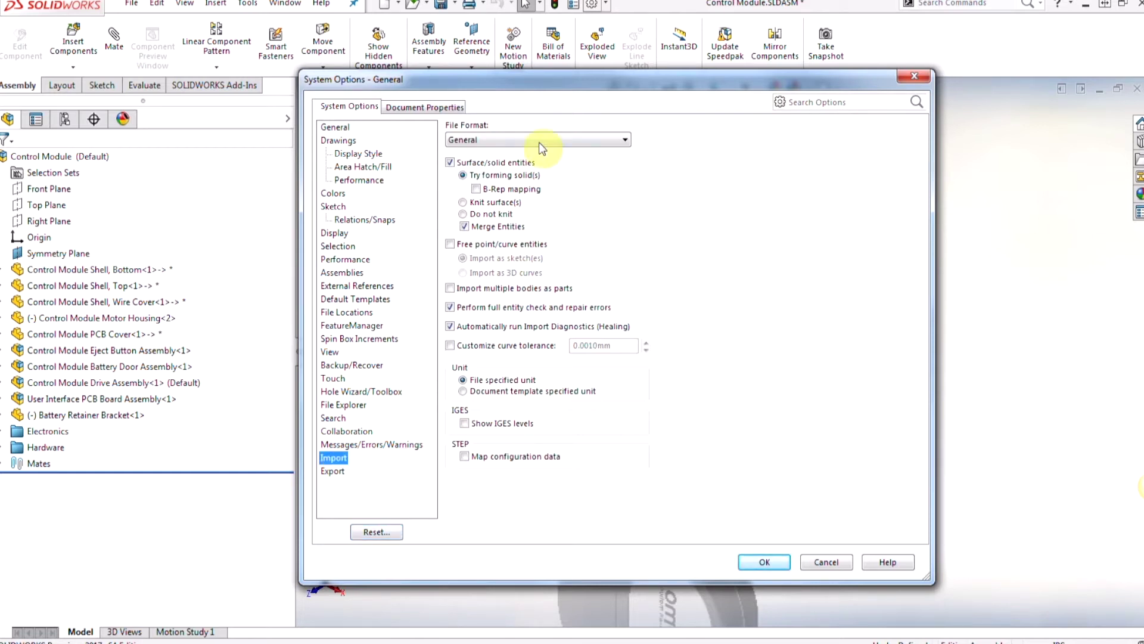
left_click(540, 143)
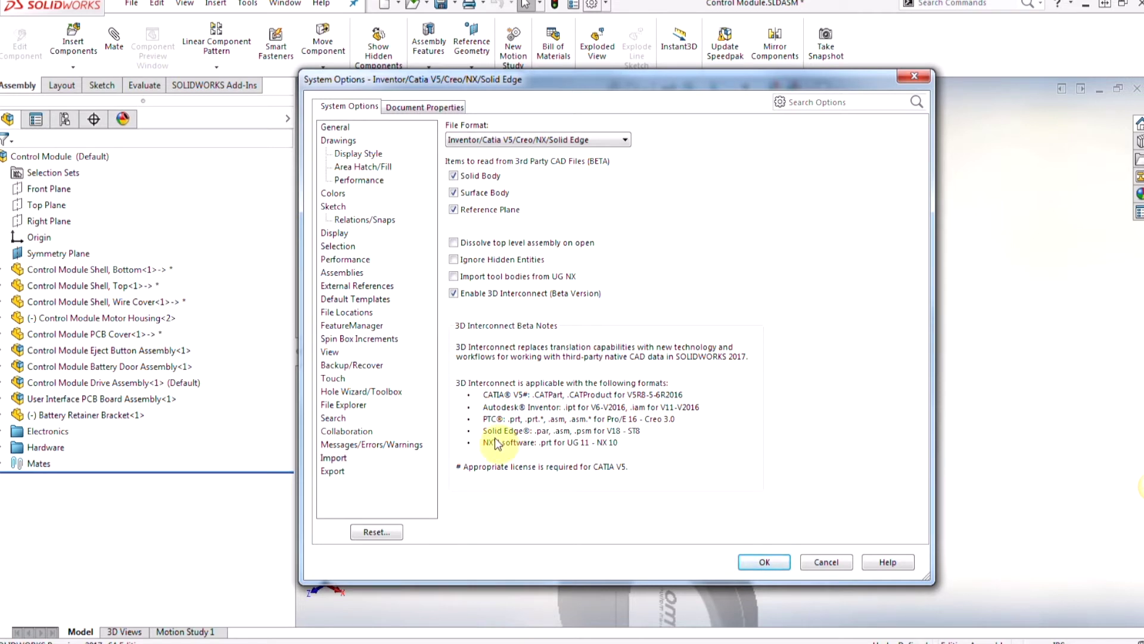
left_click(747, 563)
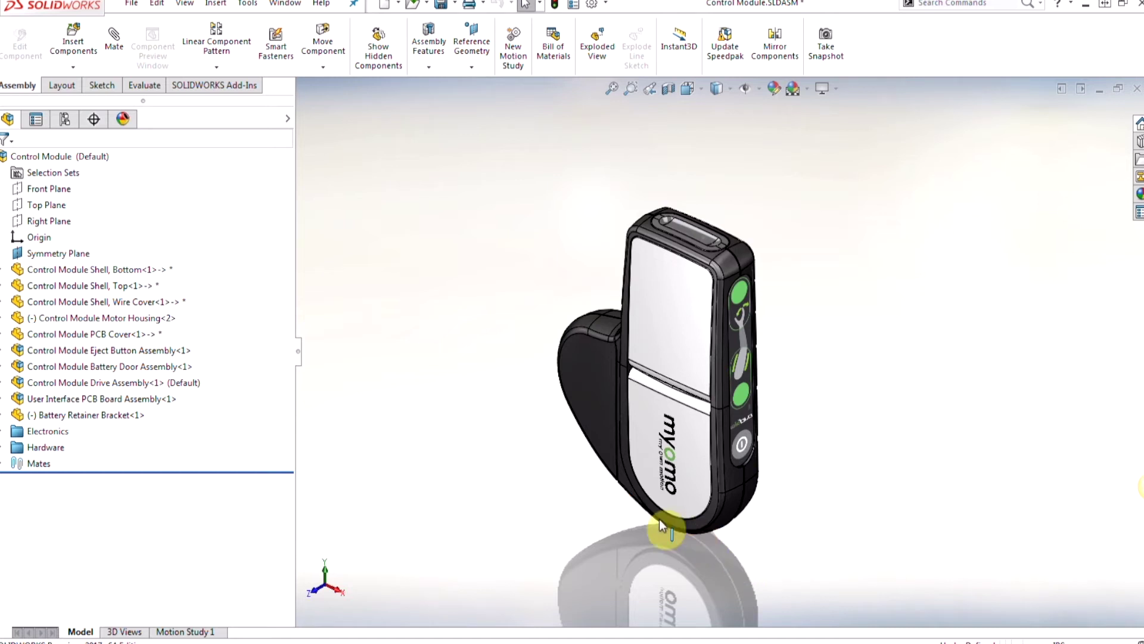
- Insert the Inventor assembly Myomo Battery Pack Assembly from the Supplier Parts folder and place it beside the upper end of the control module
left_click(90, 53)
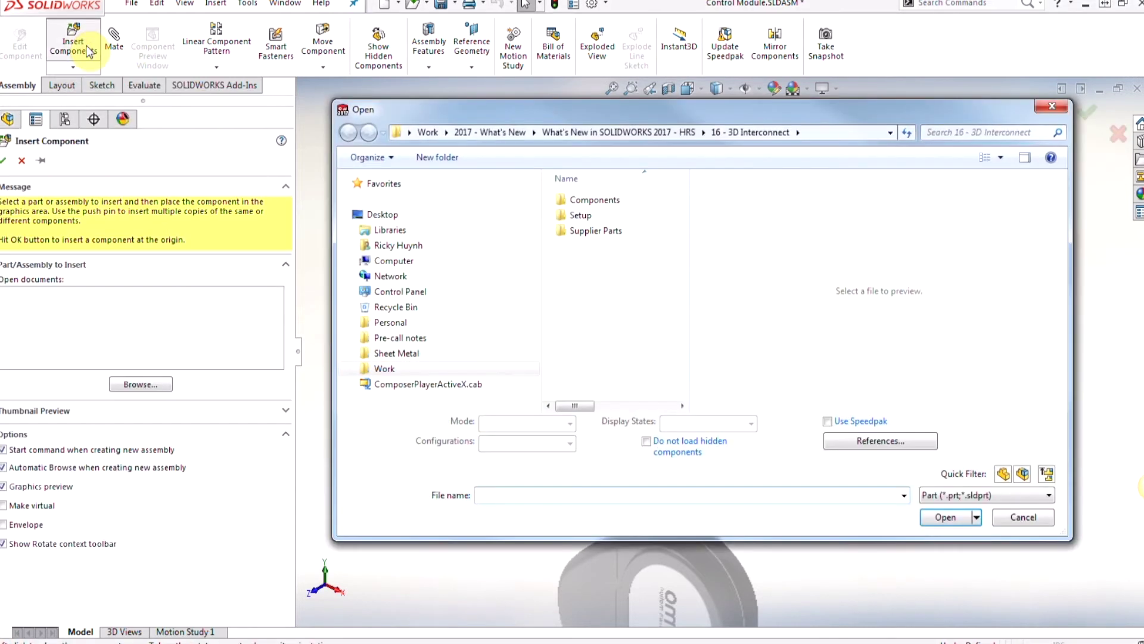
left_click(982, 496)
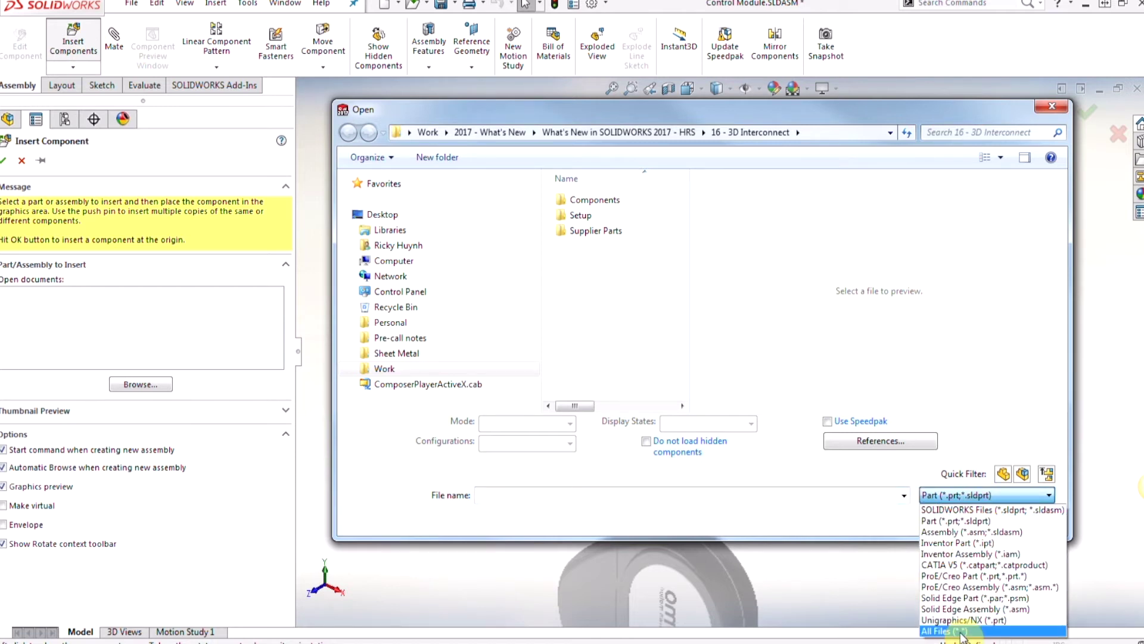
left_click(970, 555)
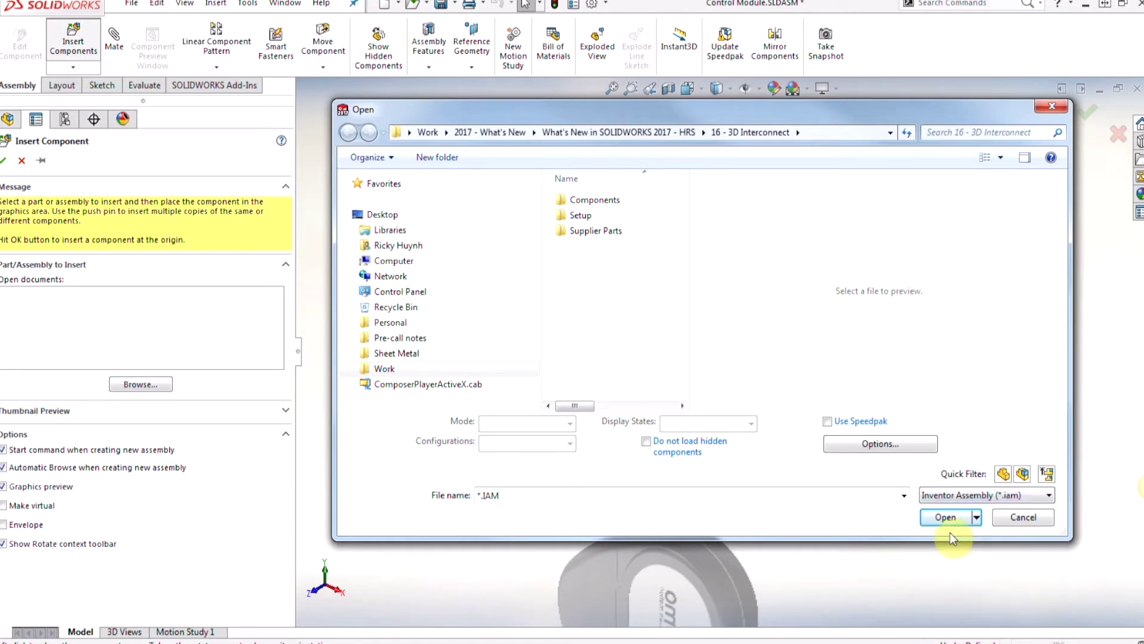
double_click(598, 233)
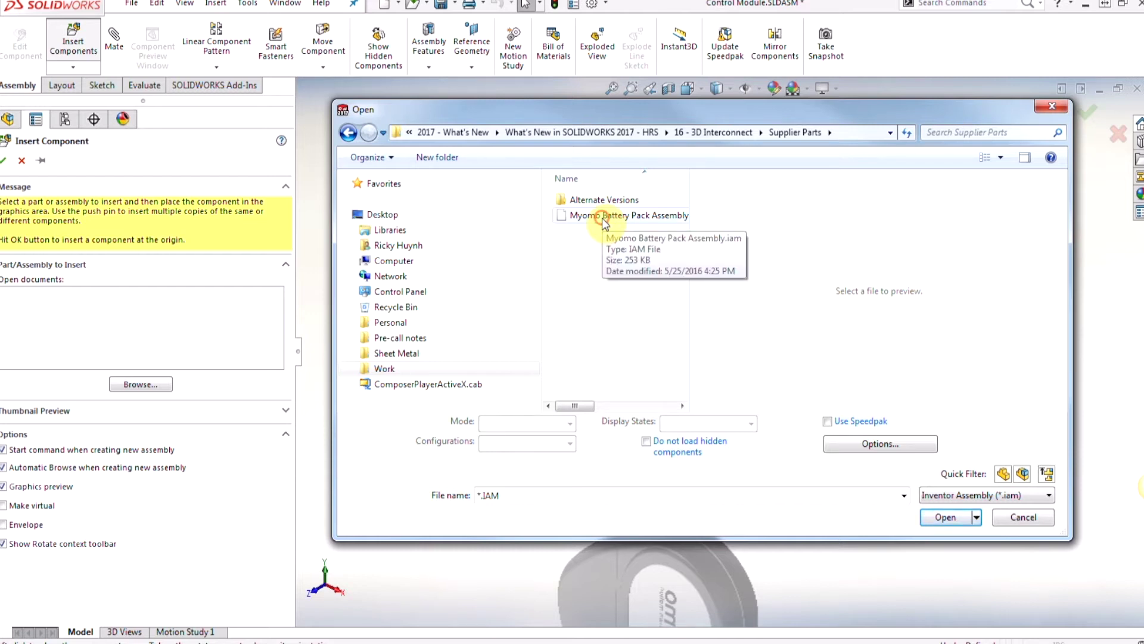
left_click(605, 220)
left_click(945, 515)
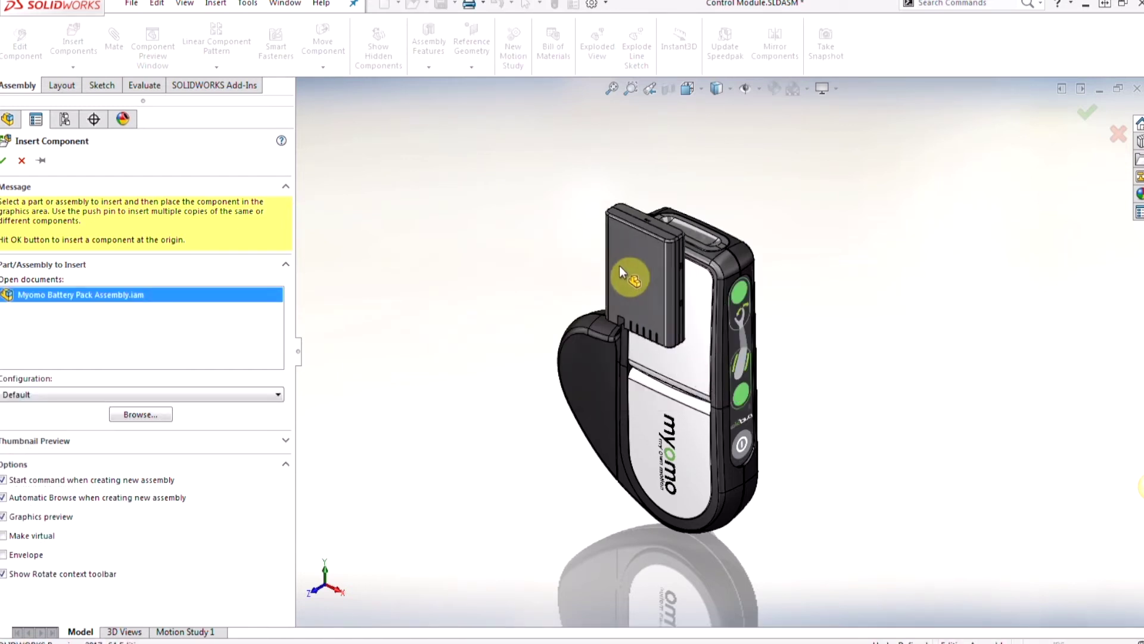
left_click(588, 259)
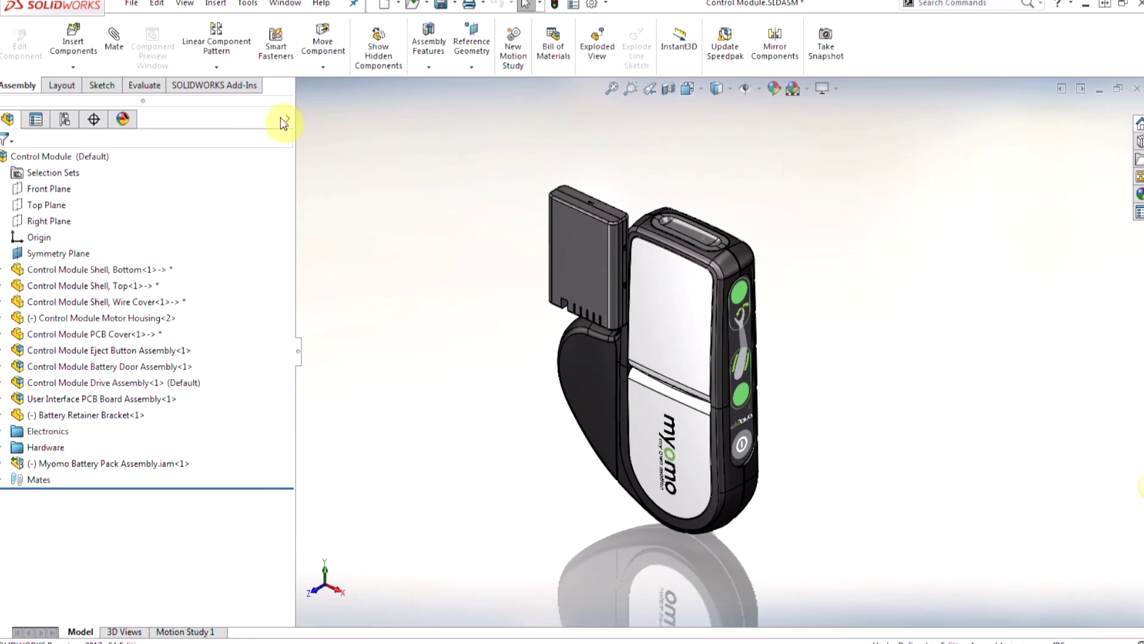
- Hide the control module's bottom shell, top shell, wire cover and motor housing to expose the battery compartment
left_click(288, 118)
left_click(305, 147)
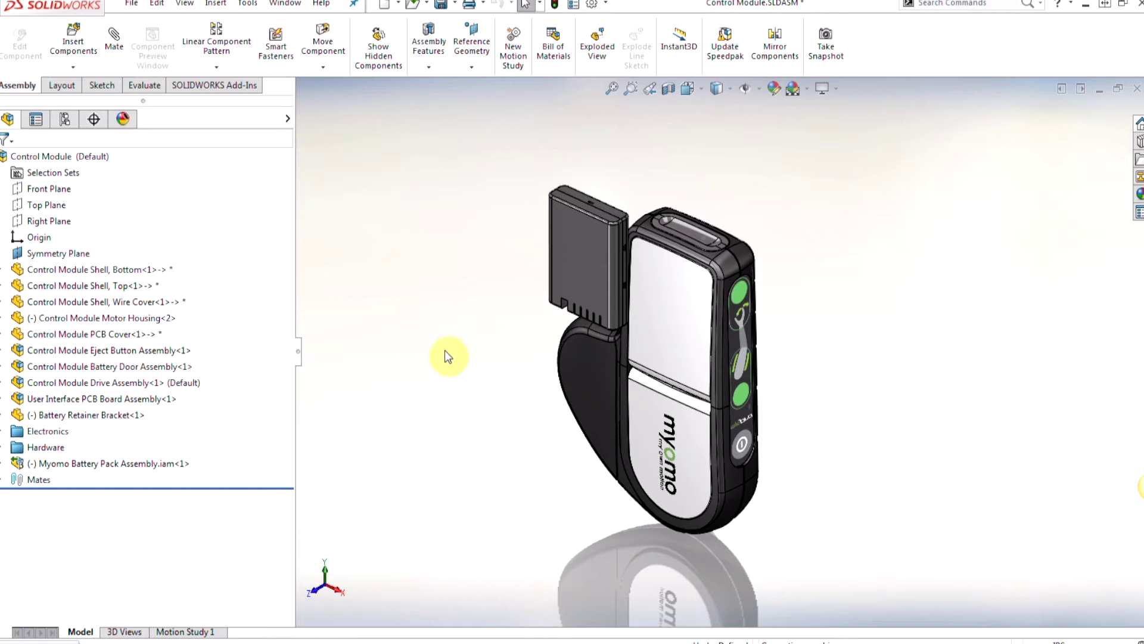
middle_click_drag(466, 377, 200, 386)
scroll(395, 426, "down", 5)
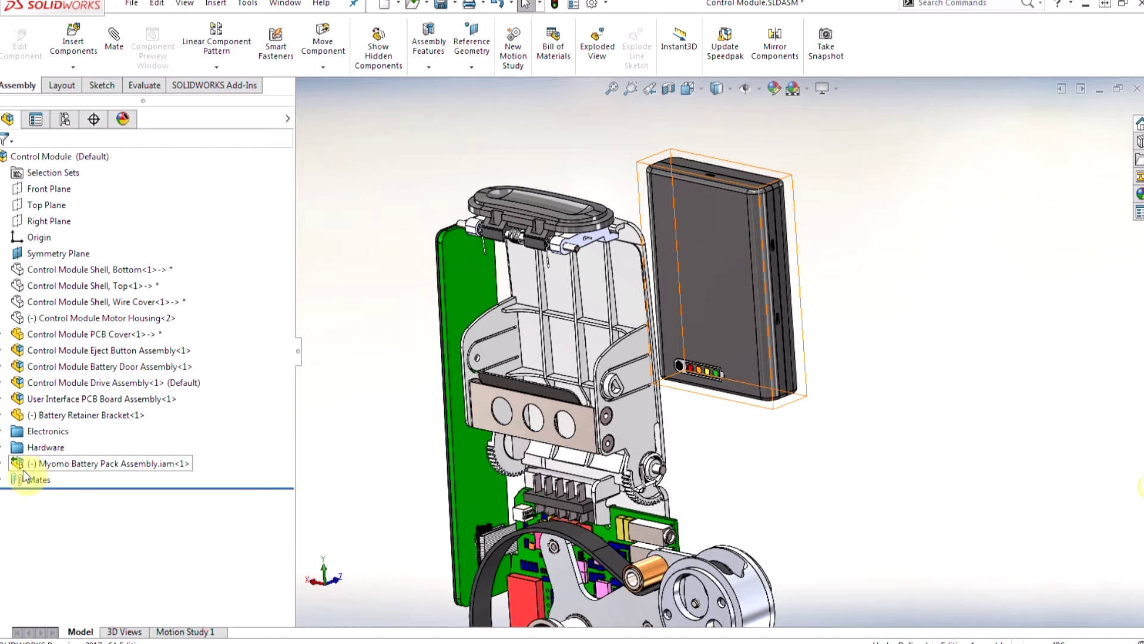
- Examine the component structure of the inserted Myomo Battery Pack Assembly and the contents of its Battery Pack Bottom part
left_click(21, 466)
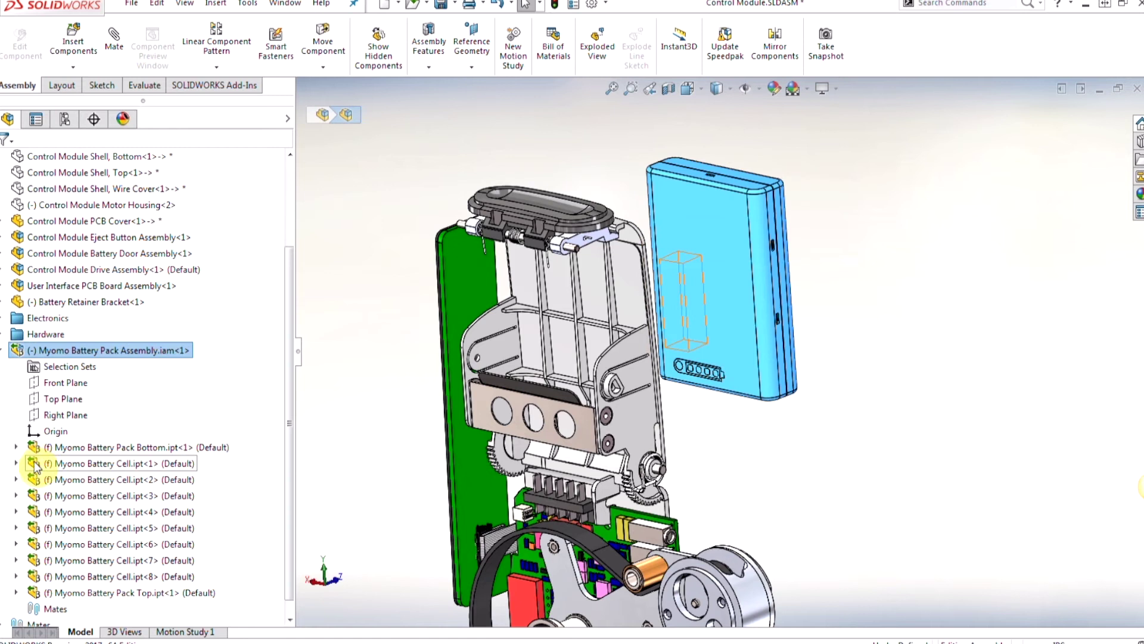
left_click(35, 448)
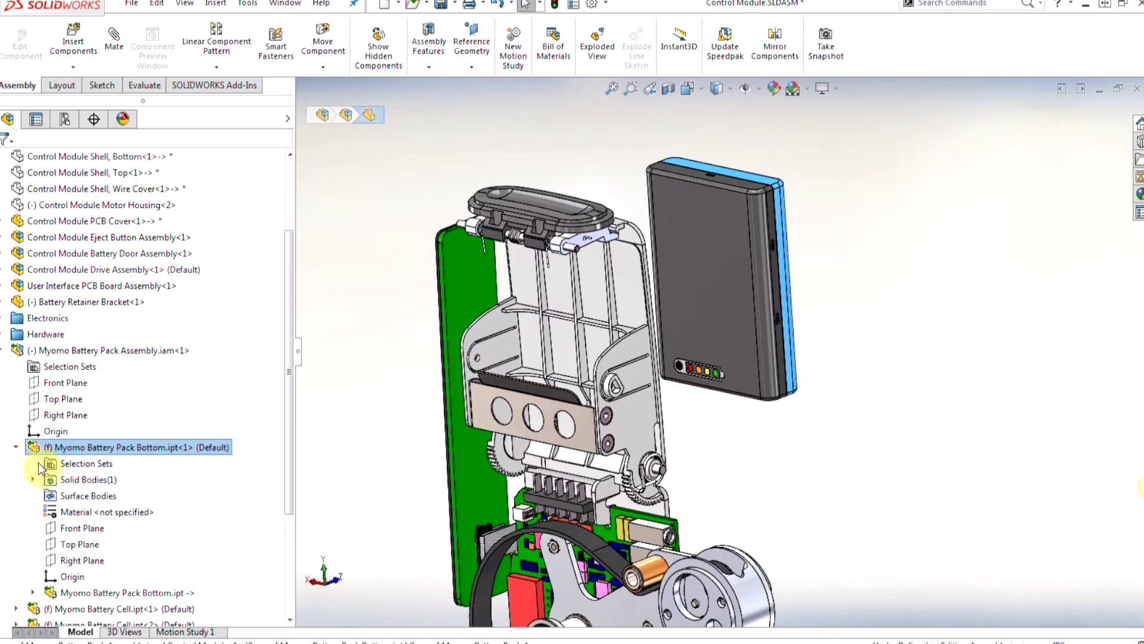
left_click(839, 335)
- Mate the battery pack assembly's Right Plane coincident with the control module's Symmetry Plane
scroll(727, 288, "down", 3)
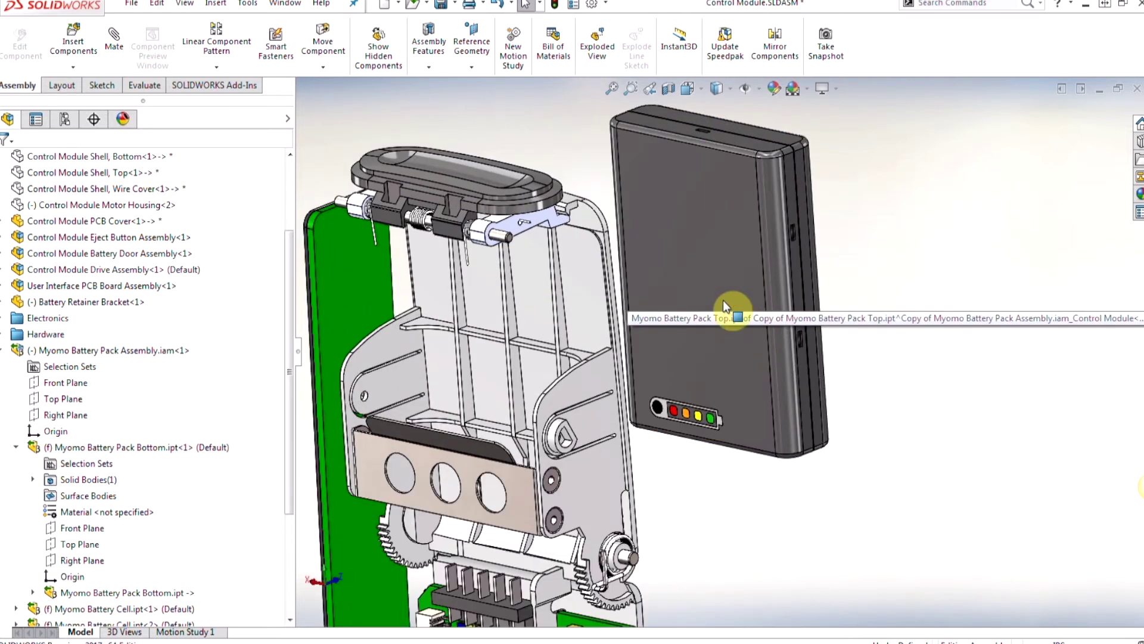
left_click(670, 341)
left_click_drag(670, 341, 713, 309)
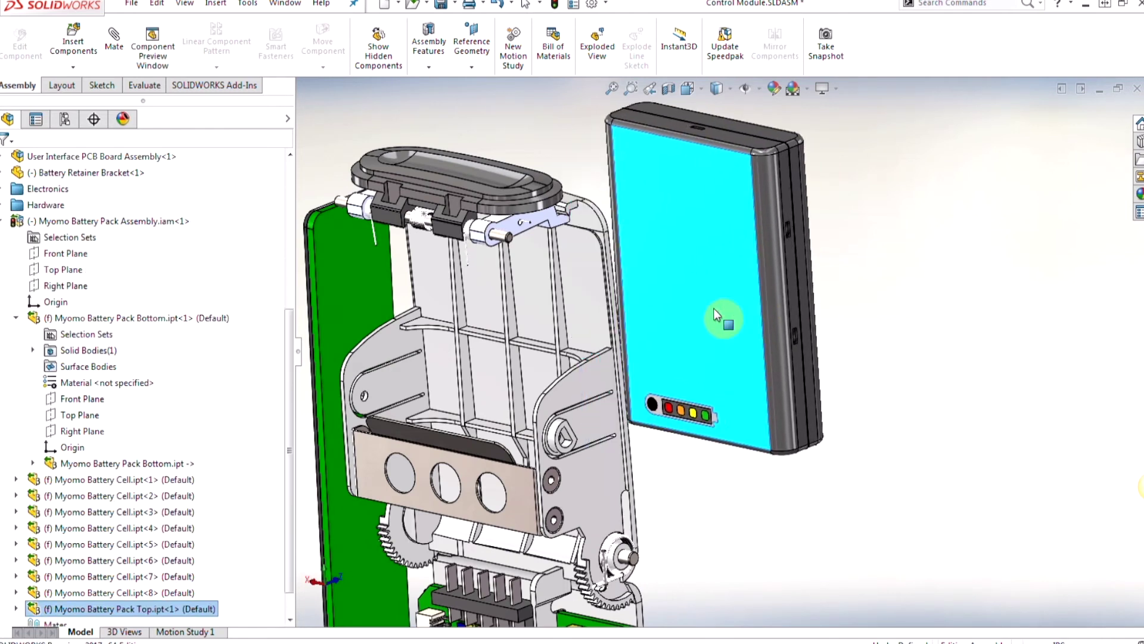
scroll(71, 291, "up", 5)
left_click(60, 254)
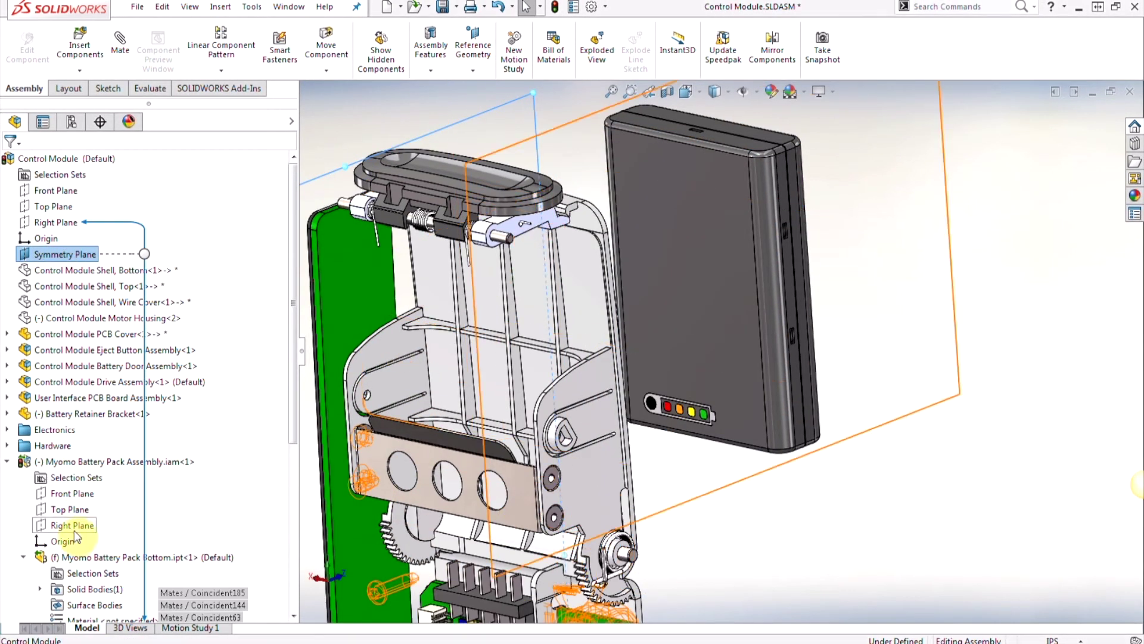
left_click(75, 537, "ctrl")
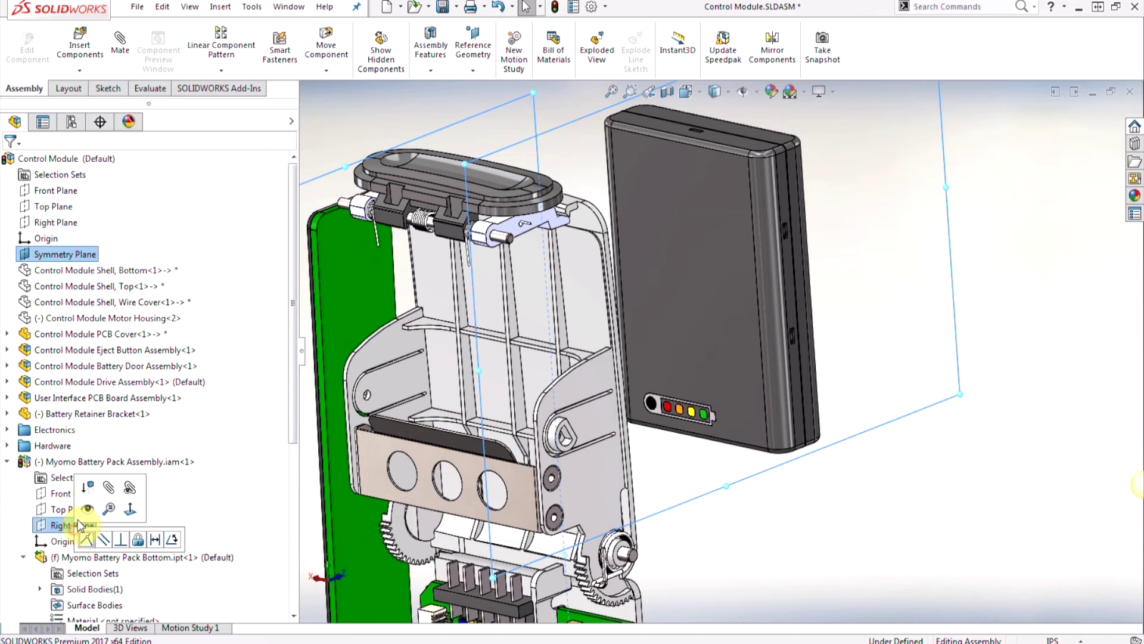
left_click(88, 539)
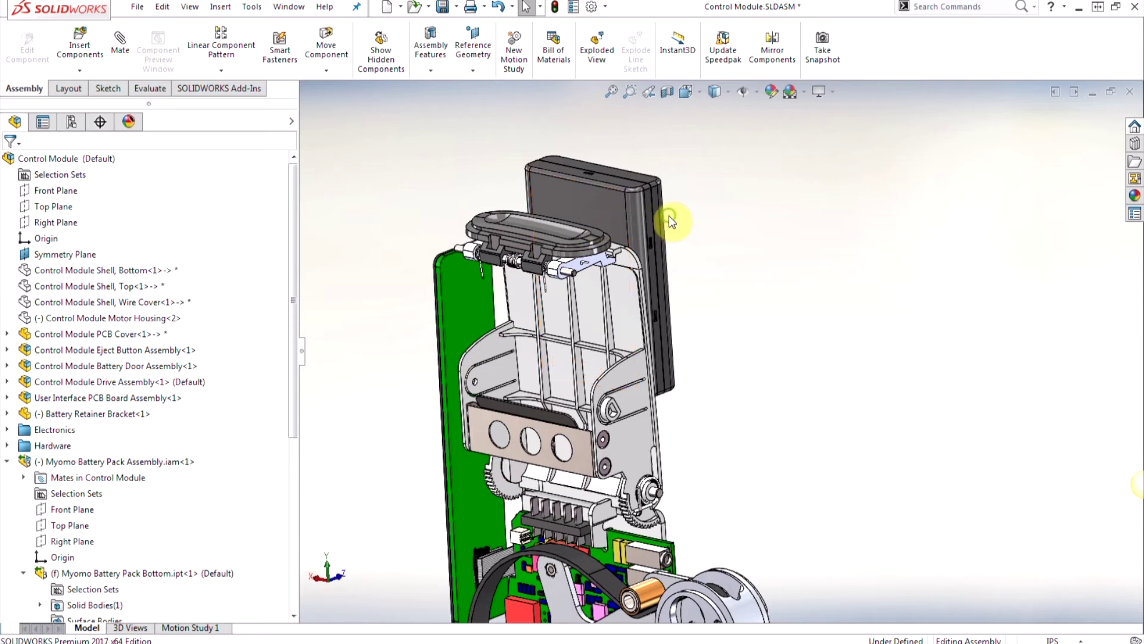
- Mate the back face of Myomo Battery Pack Bottom coincident with the front face of a vertical rib on the Control Module Battery Door
middle_click_drag(668, 217, 644, 248)
scroll(732, 291, "up", 3)
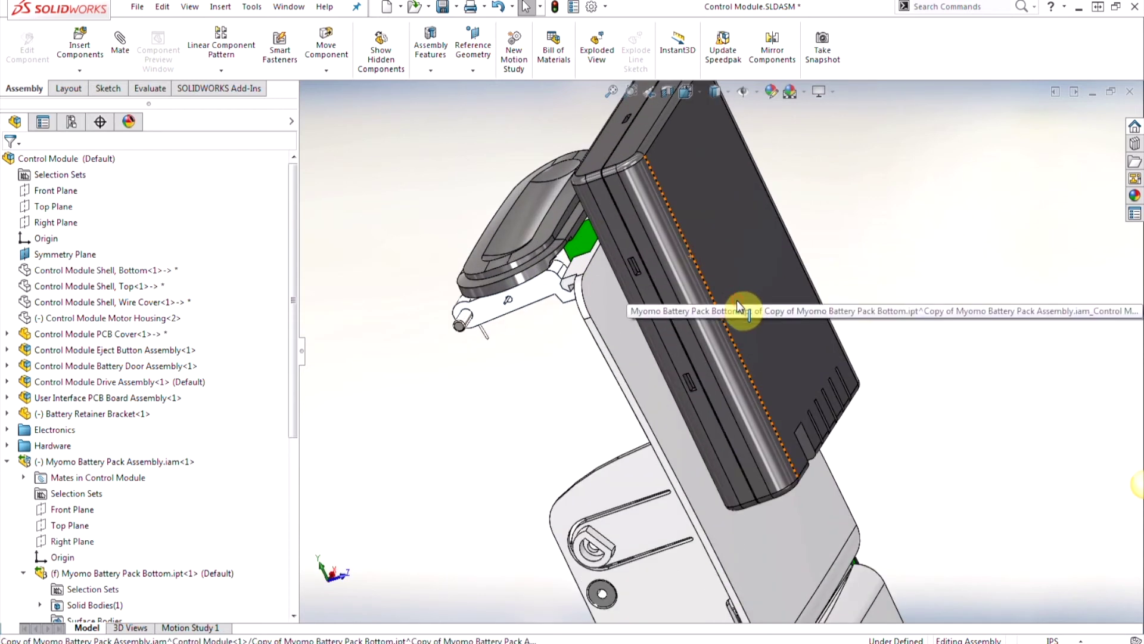
left_click(732, 290)
middle_click_drag(732, 290, 849, 286)
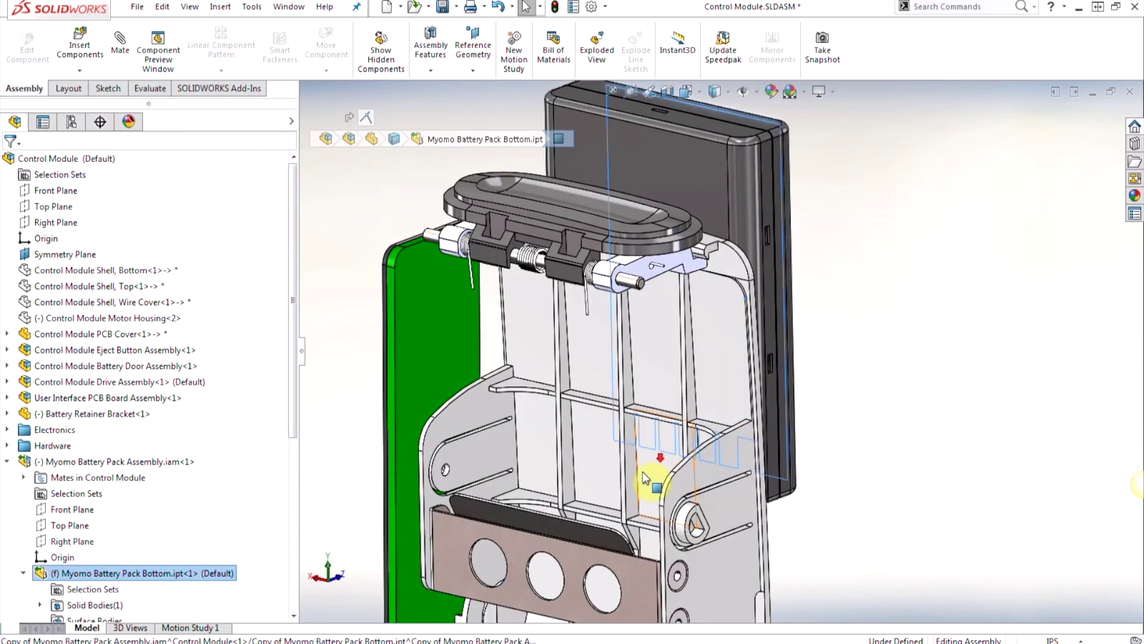
scroll(643, 500, "up", 6)
left_click(635, 489)
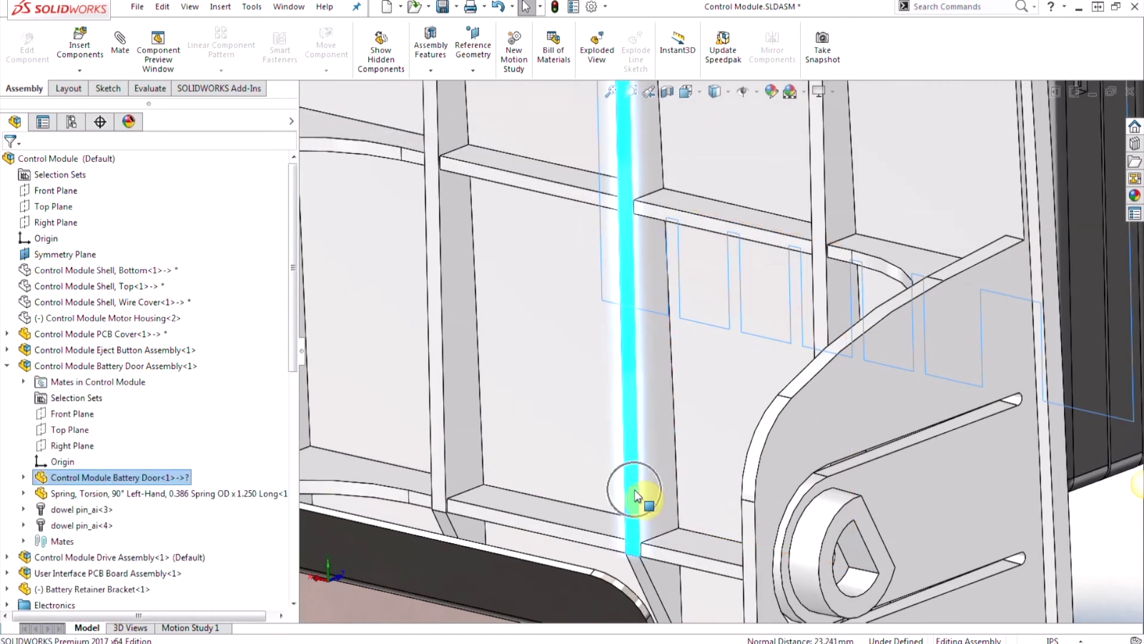
key("Escape")
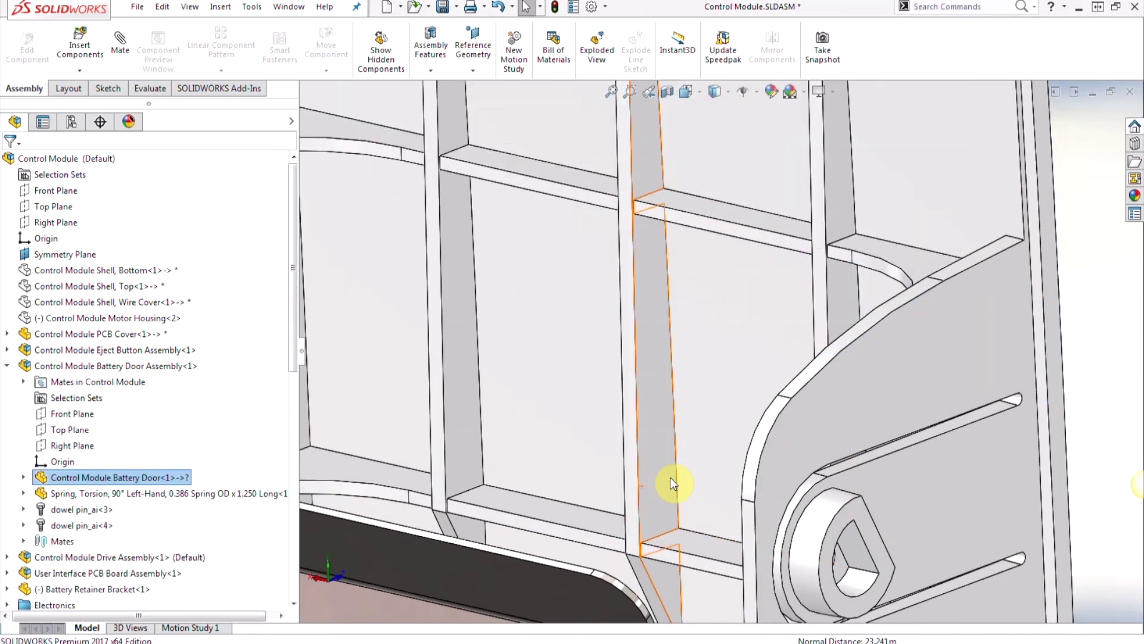
- Mate the connector-end face of Myomo Battery Pack Bottom coincident with the battery door's stop beside the contact pins
scroll(674, 482, "down", 6)
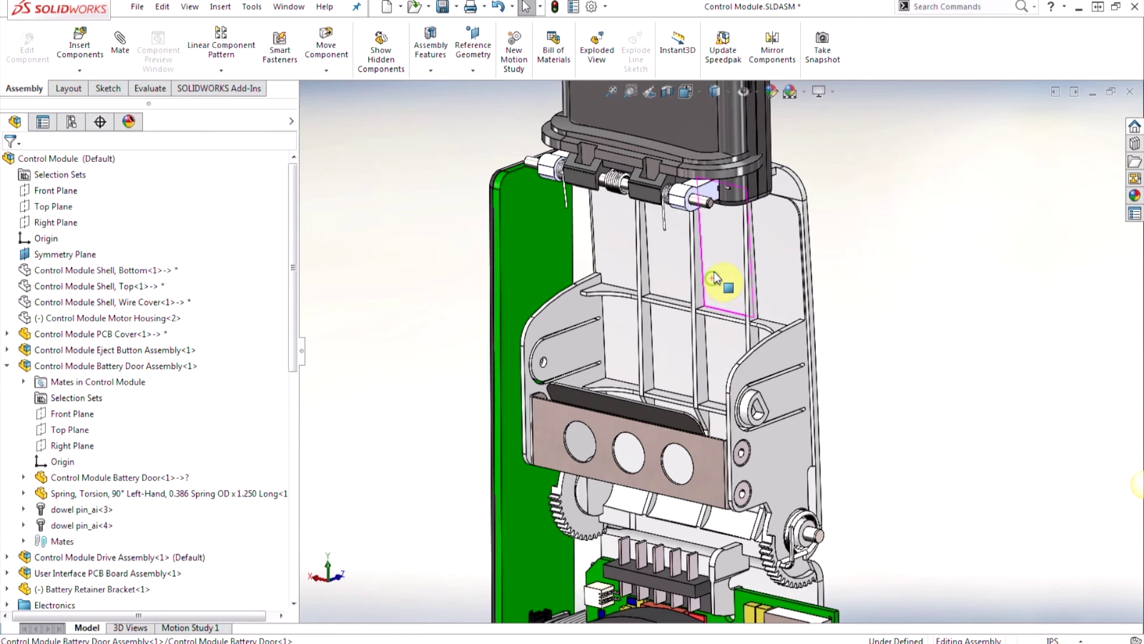
scroll(717, 161, "up", 8)
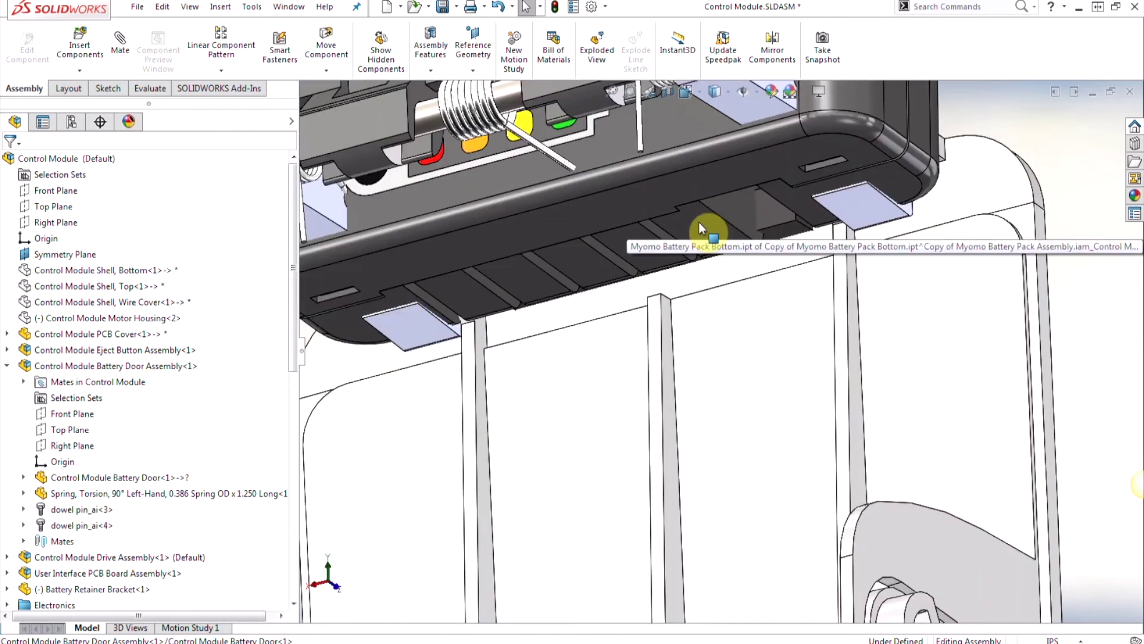
left_click(699, 223)
scroll(677, 352, "down", 3)
scroll(675, 464, "down", 8)
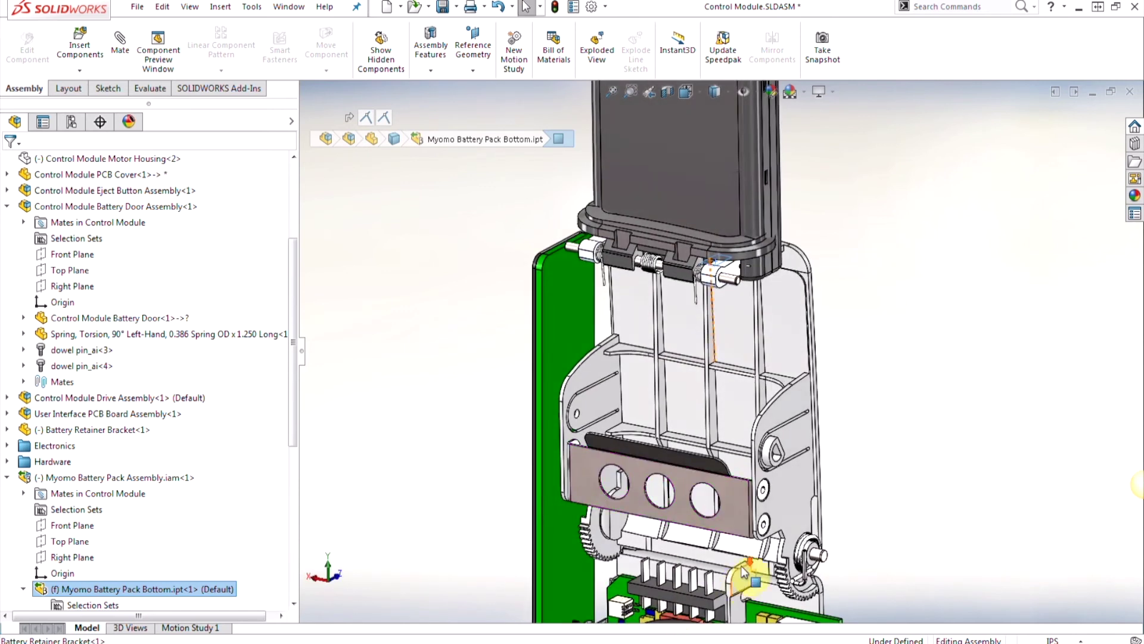
scroll(683, 620, "up", 8)
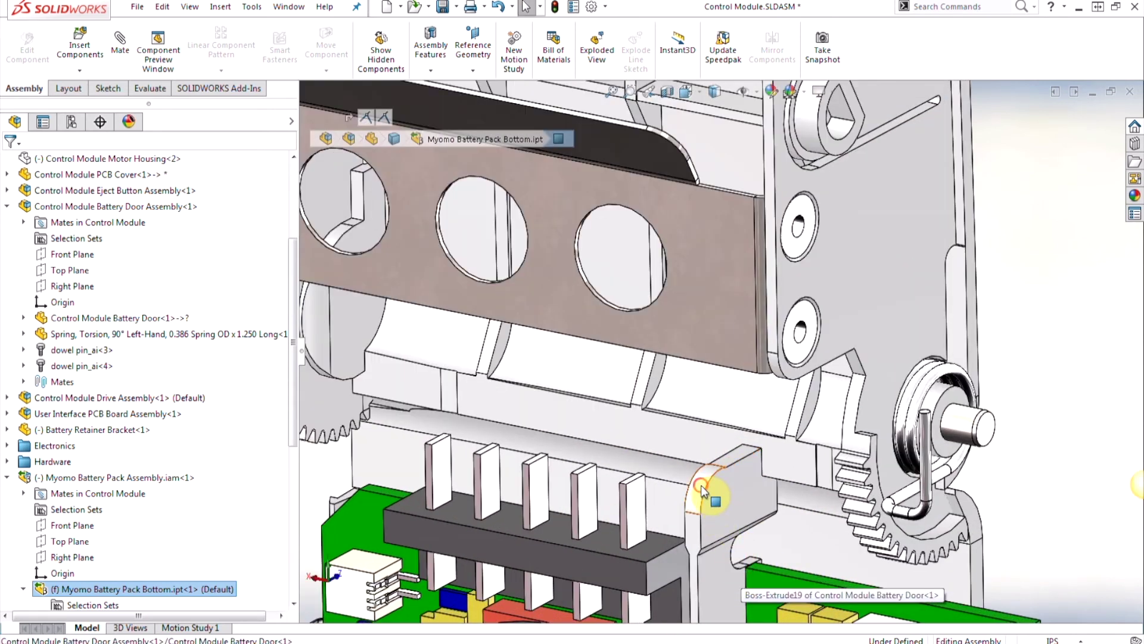
left_click(706, 491)
left_click(742, 474)
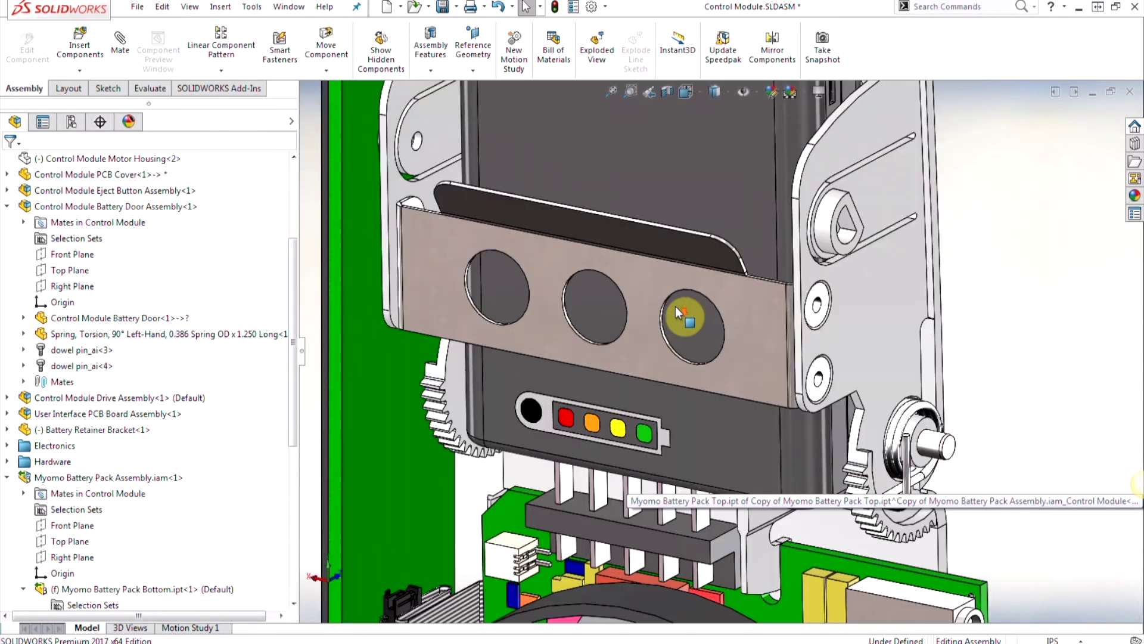
- Mate the hidden inner Base-Flange1 face of the Battery Retainer Bracket coincident with the front face of Myomo Battery Pack Top
scroll(644, 285, "up", 5)
right_click(643, 285)
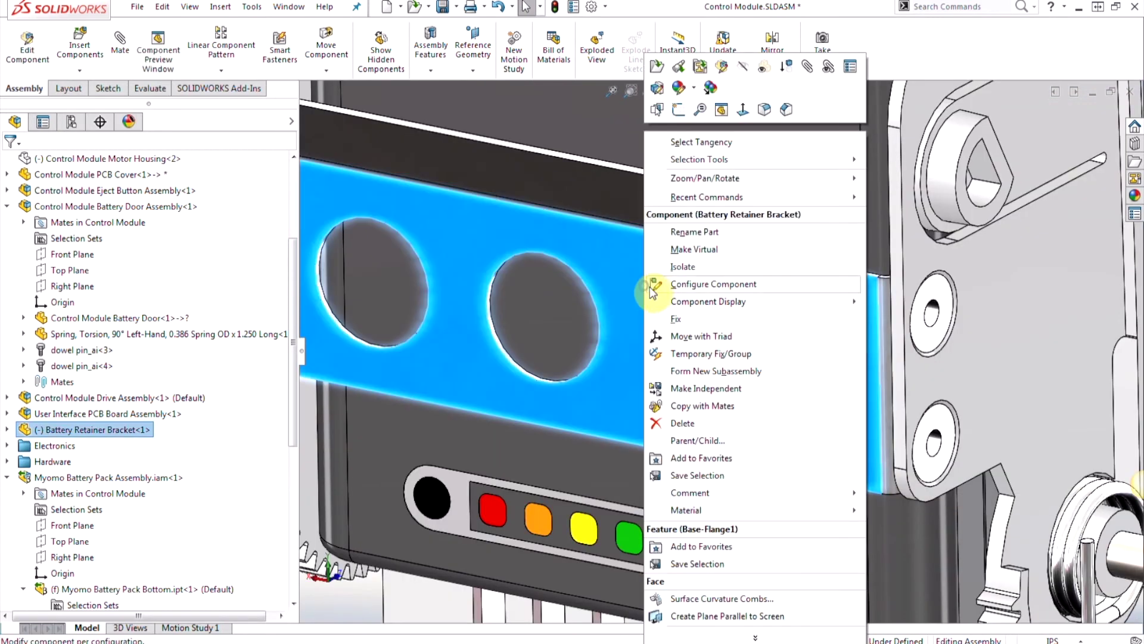
left_click(660, 107)
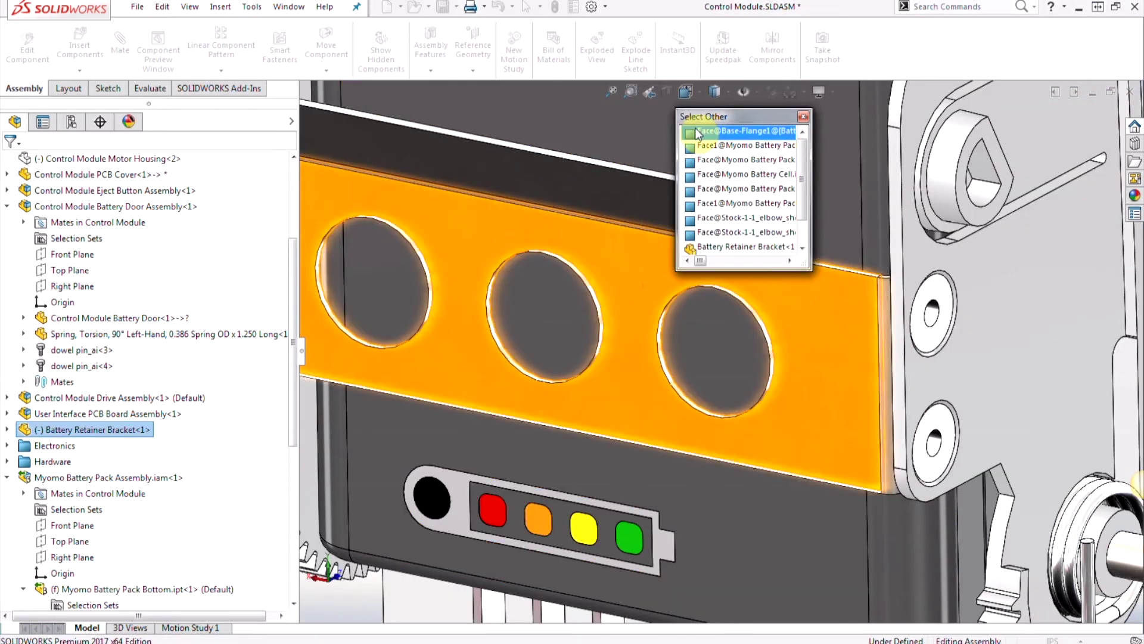
left_click(699, 132)
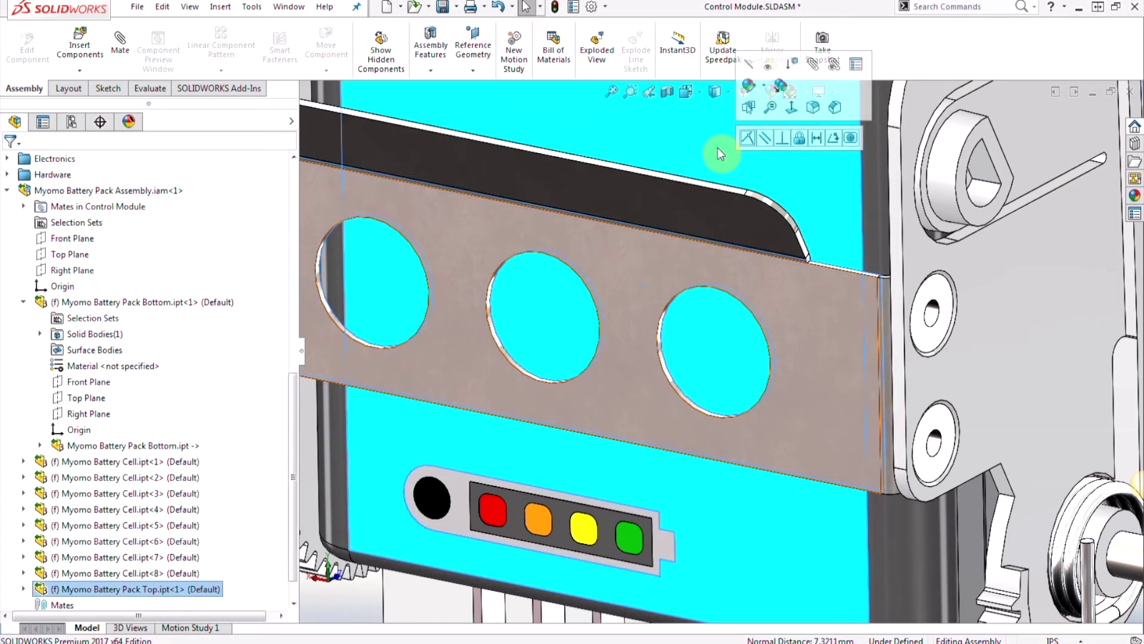
left_click(748, 138)
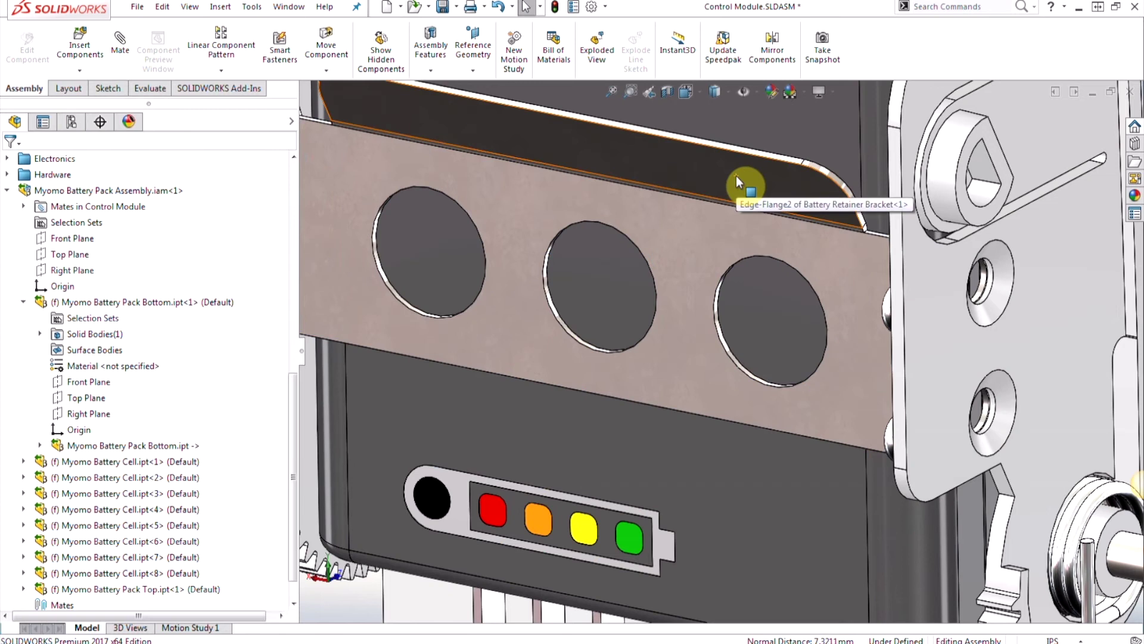
scroll(706, 273, "up", 3)
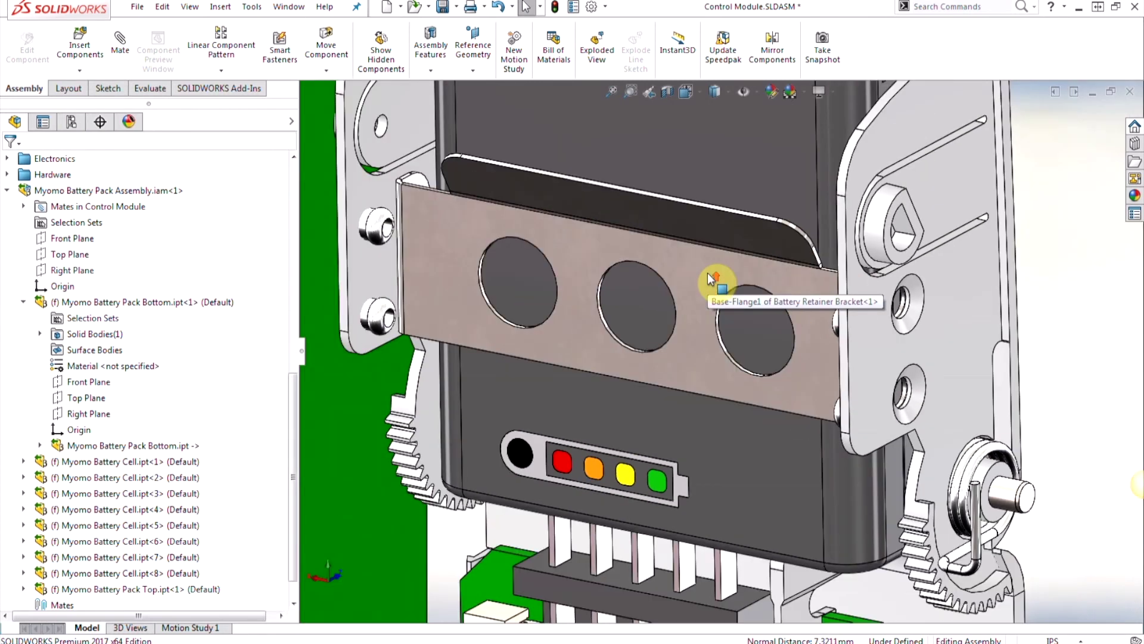
scroll(709, 277, "up", 2)
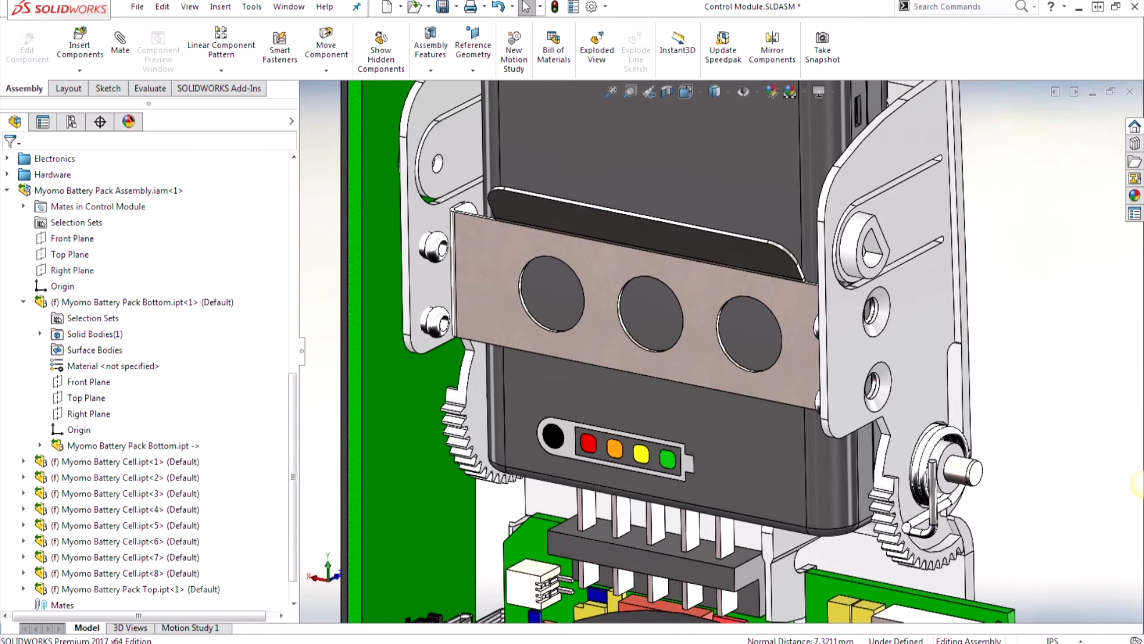
- Make the Myomo Battery Pack Top component transparent so the battery cells inside can be seen
left_click_drag(1143, 84, 363, 112)
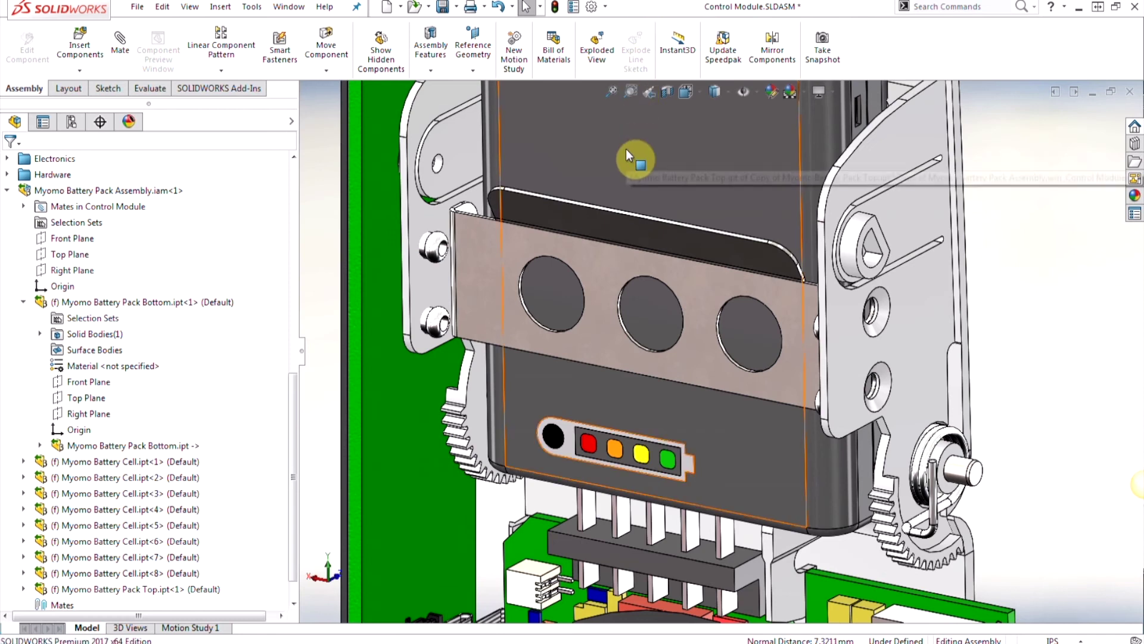
right_click(626, 149)
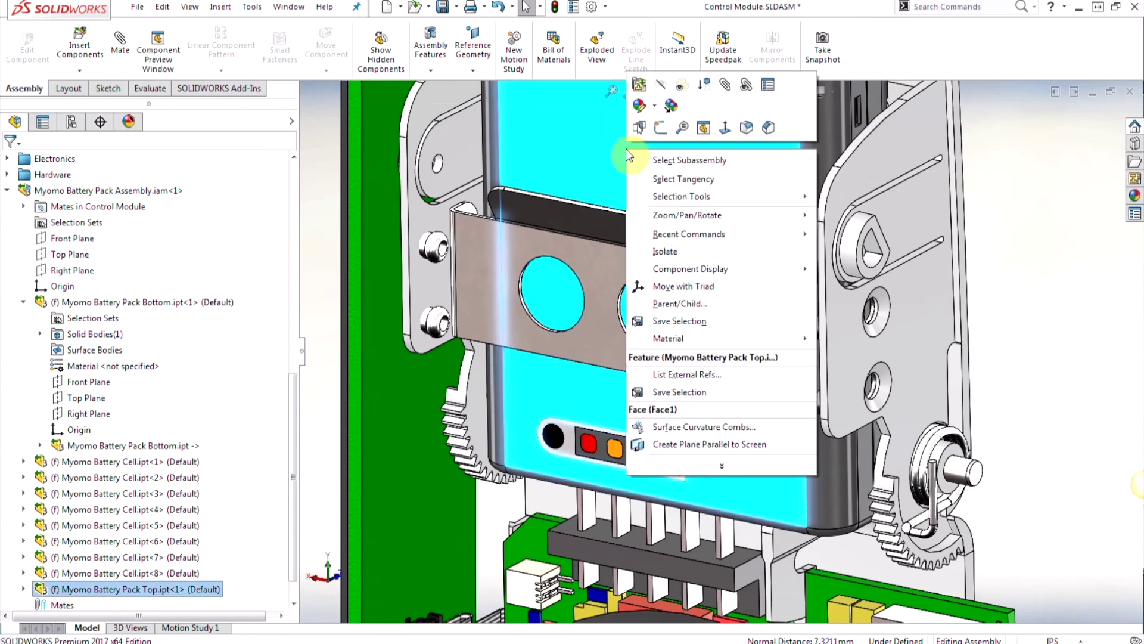
left_click(682, 84)
scroll(681, 206, "up", 2)
scroll(681, 206, "up", 1)
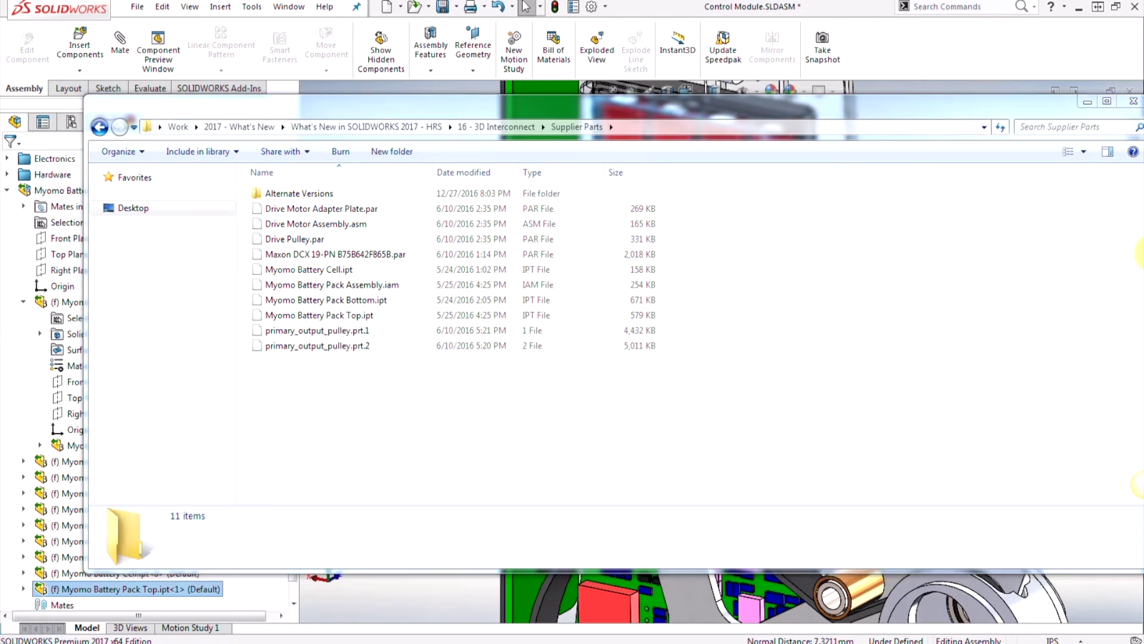
- Switch to the file explorer and compare the images Version 1 - 1.png and Version 2 - 1.png in the two Battery Pack version folders
left_click_drag(13, 248, 13, 272)
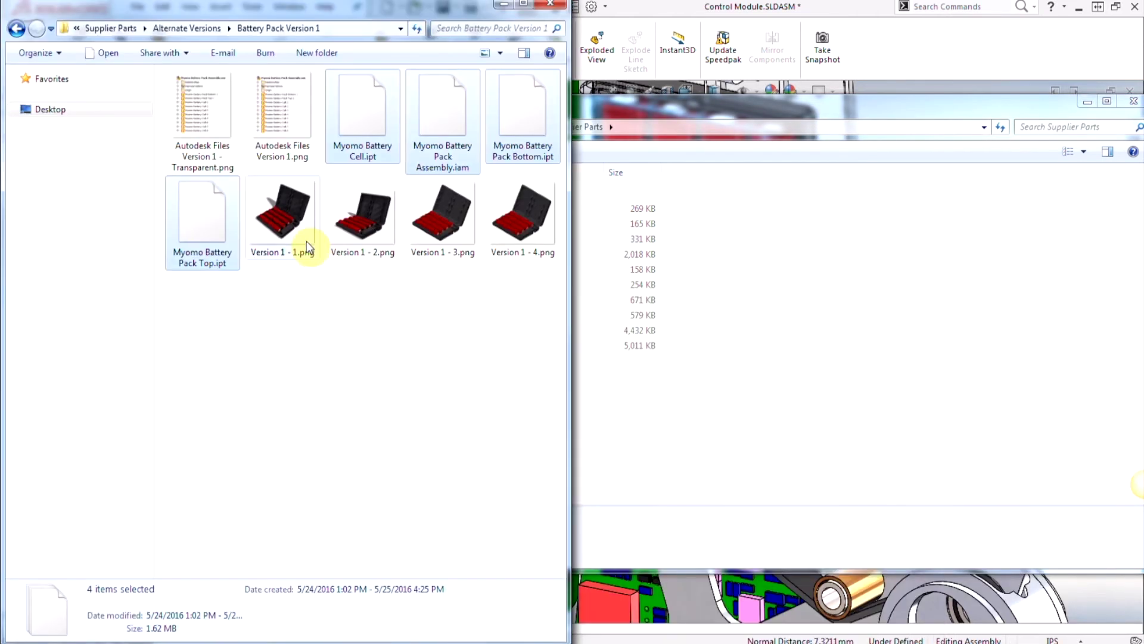
double_click(285, 218)
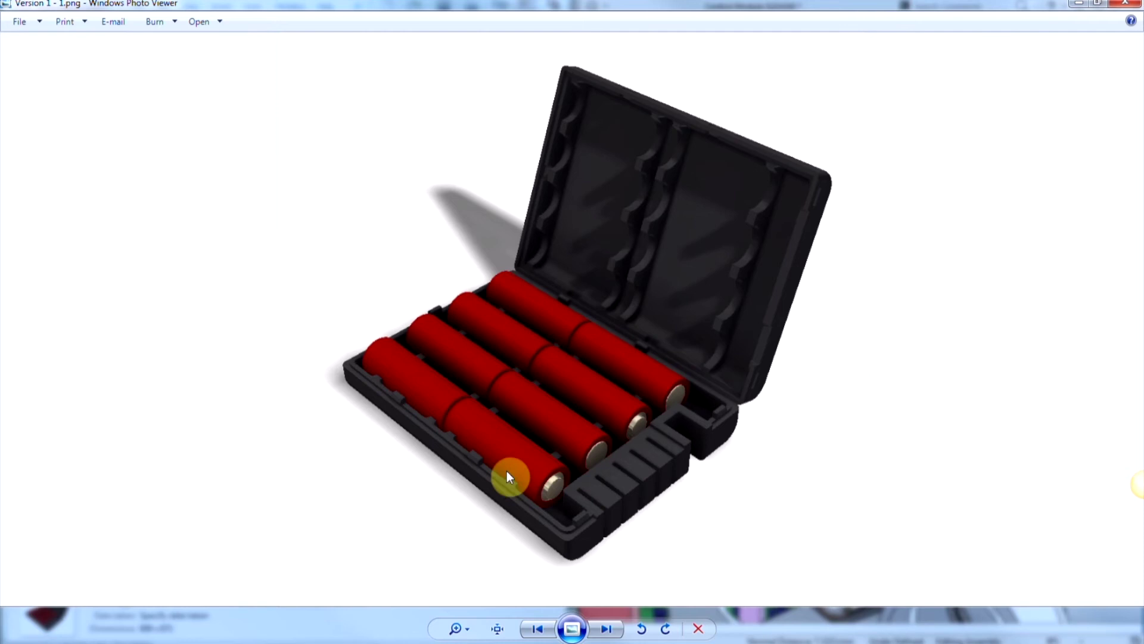
left_click(1125, 3)
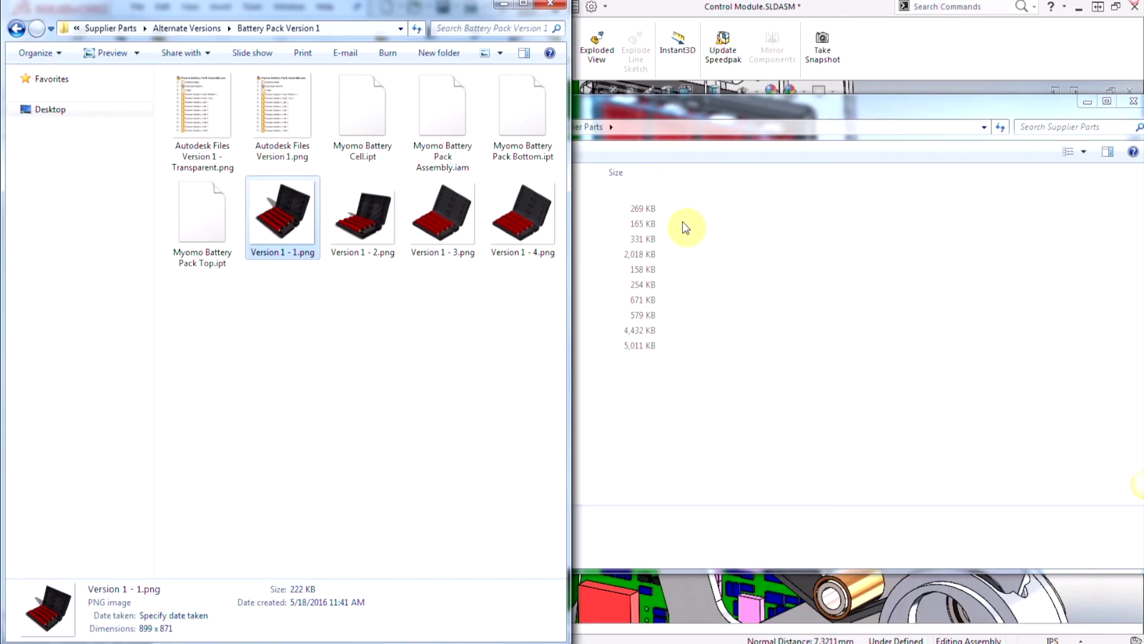
key("BackSpace")
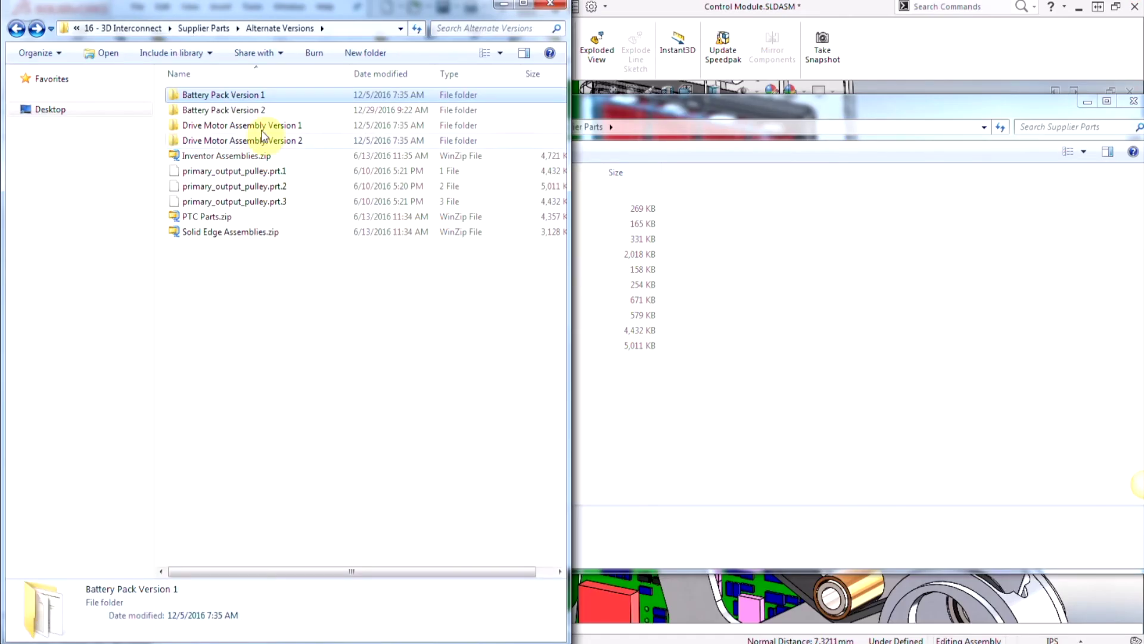
double_click(249, 112)
double_click(281, 219)
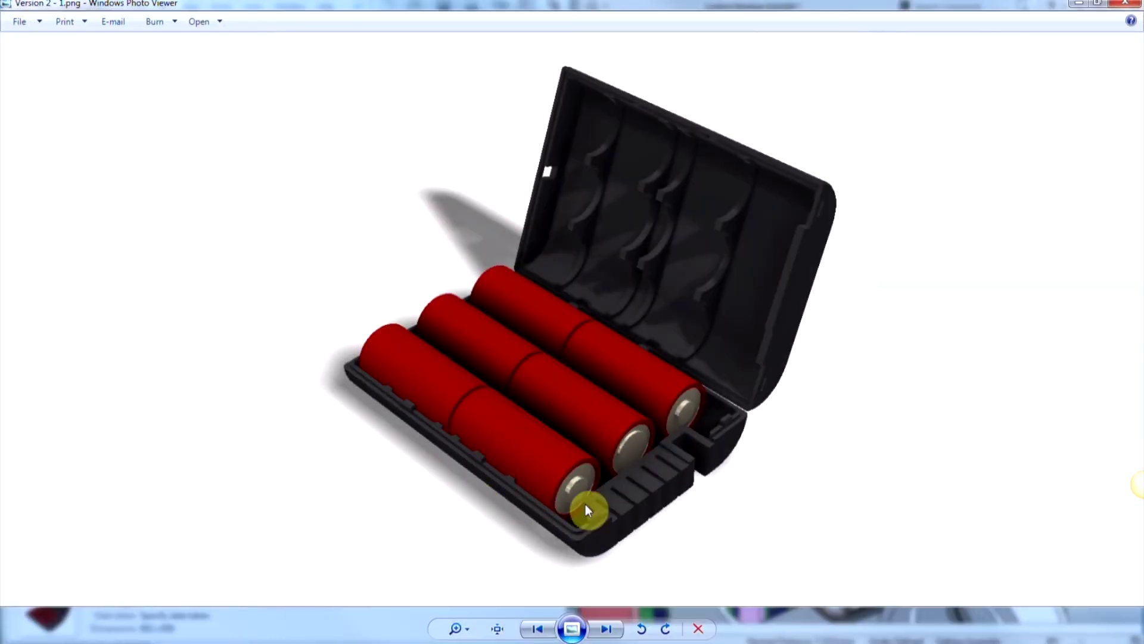
left_click(1125, 3)
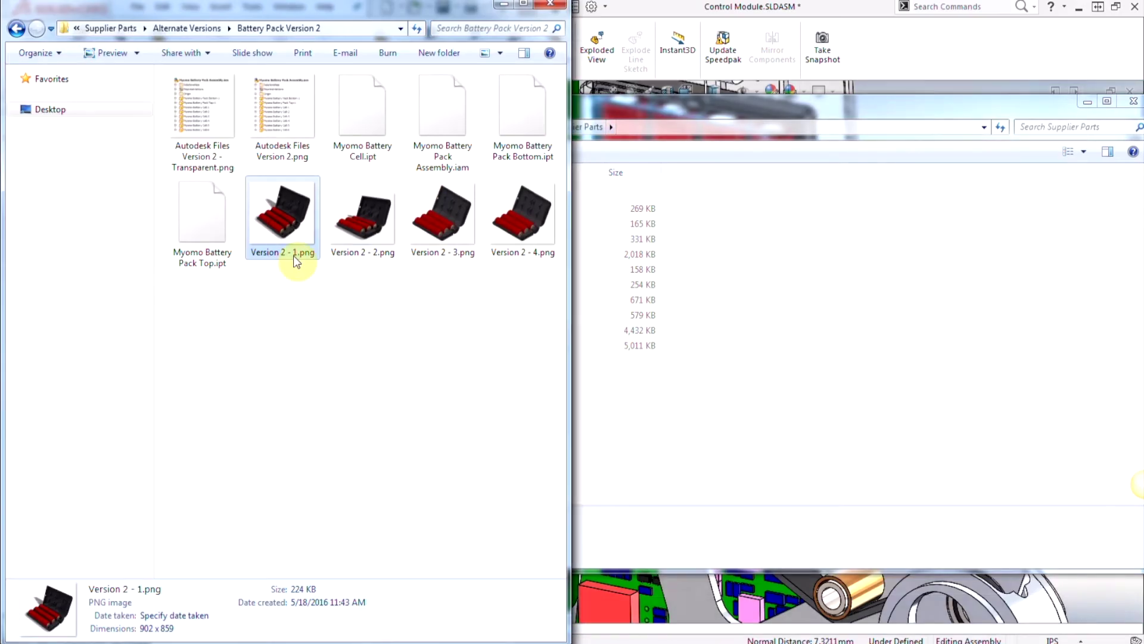
- Copy the Myomo Battery Cell, Pack Assembly, Pack Bottom and Pack Top Inventor files from the Battery Pack Version 2 folder
left_click(269, 334)
left_click(358, 132)
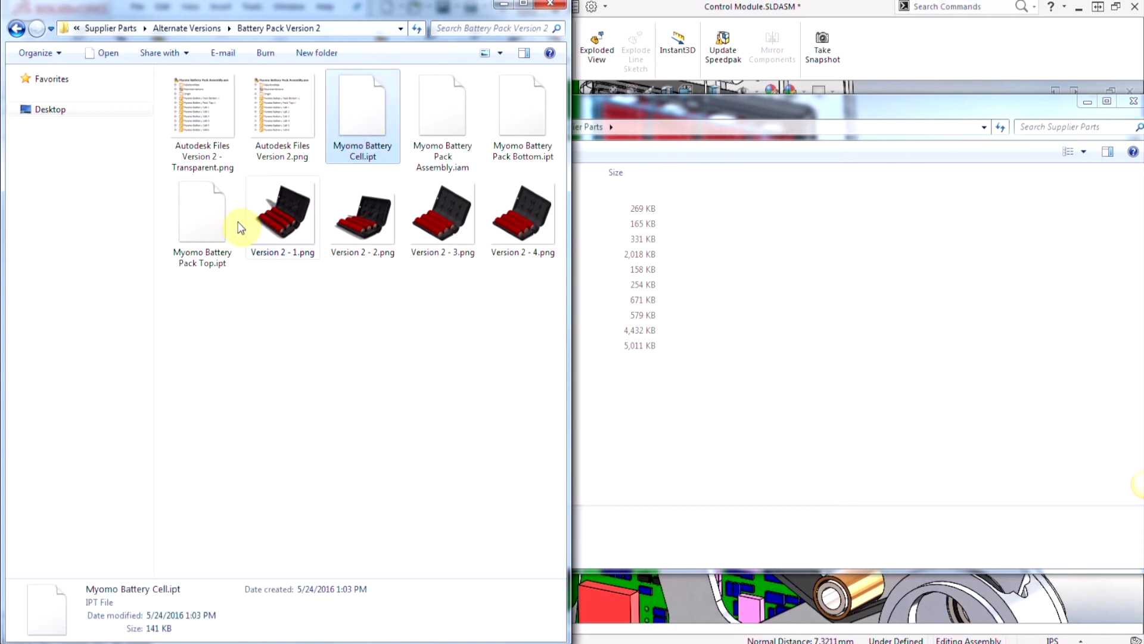
left_click(208, 222, "shift")
right_click(208, 222)
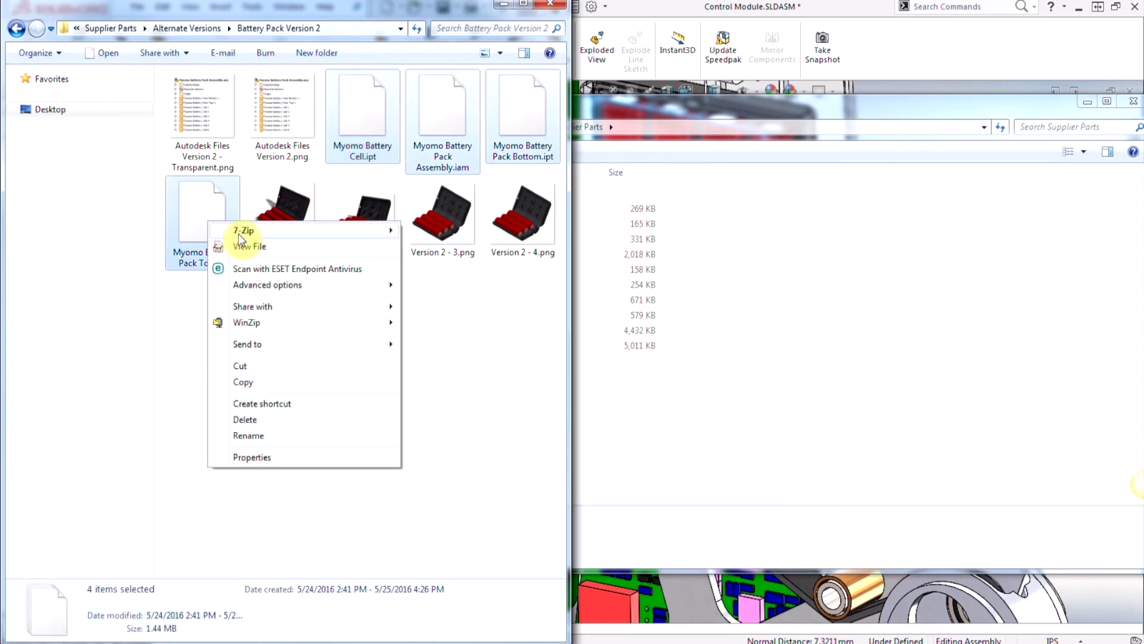
left_click(250, 386)
- Paste the copied Inventor files into the Supplier Parts folder, replacing the same-named files for all conflicts
left_click(679, 411)
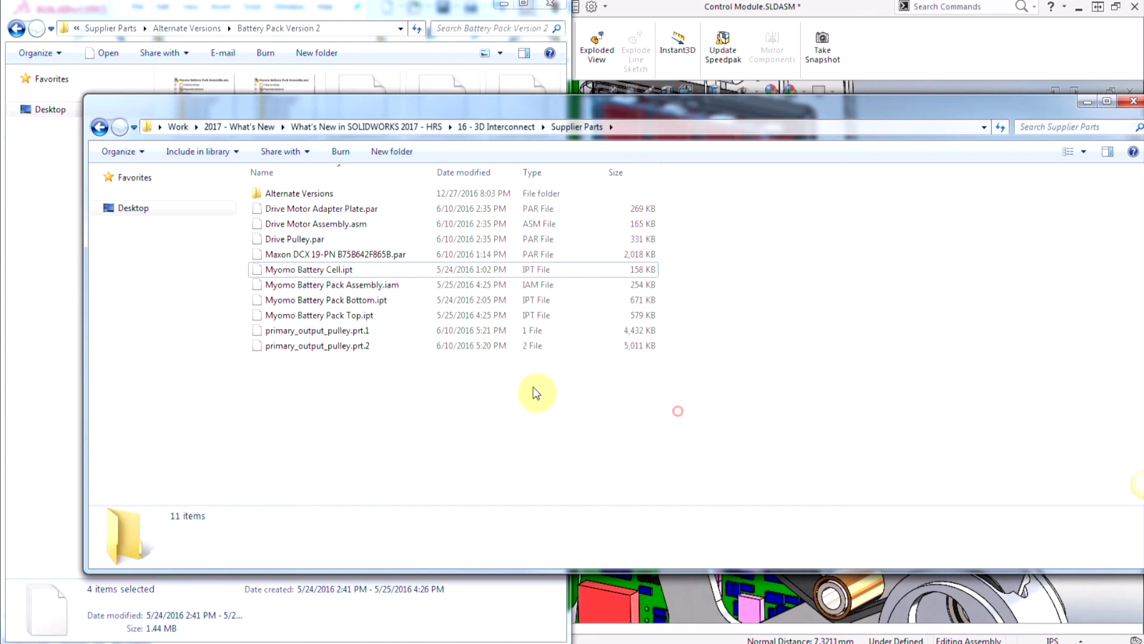
right_click(321, 387)
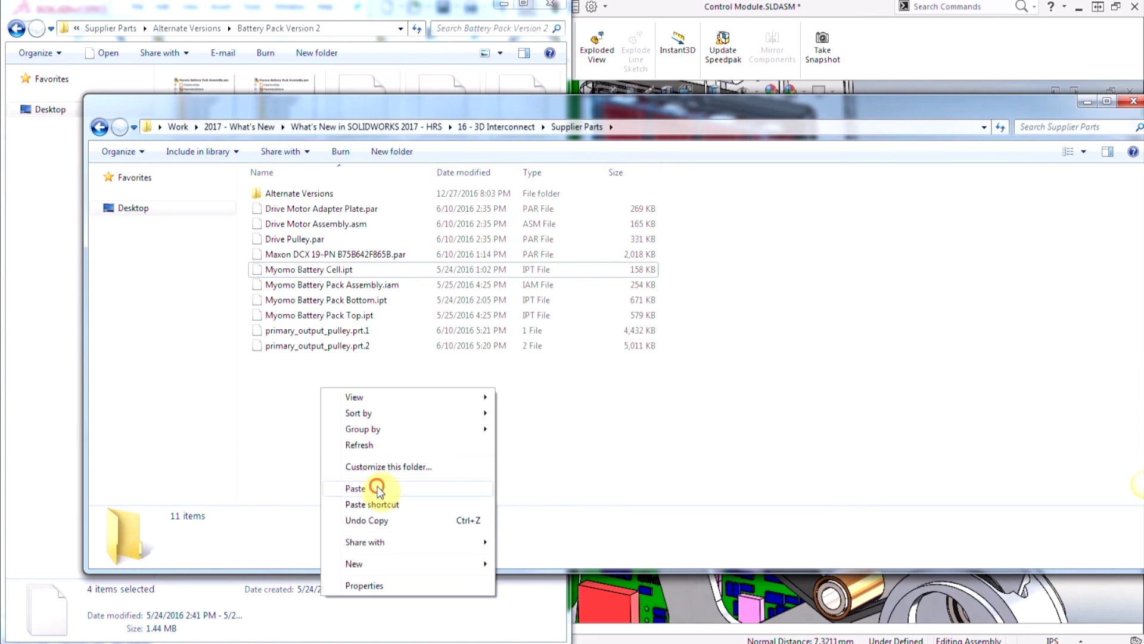
left_click(353, 489)
left_click(427, 513)
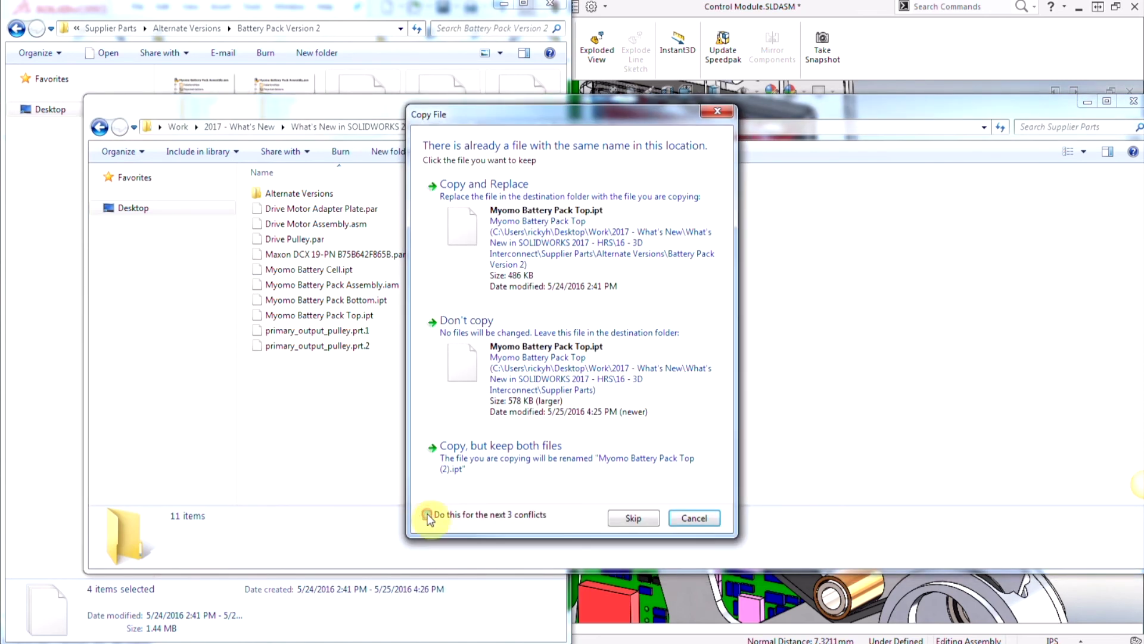
left_click(478, 252)
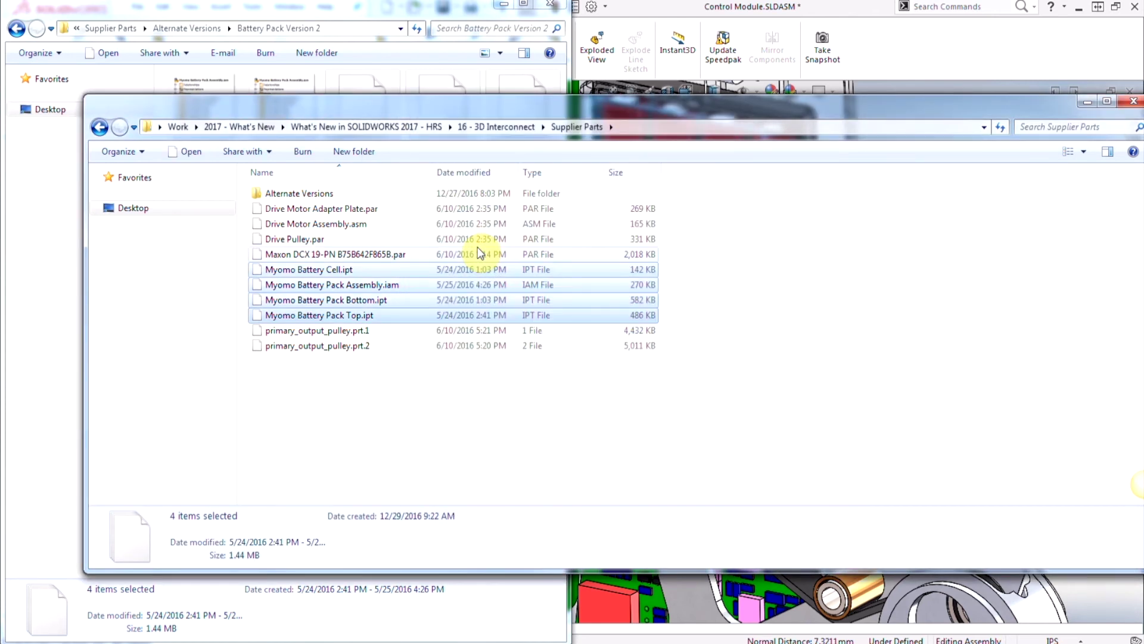
left_click(467, 391)
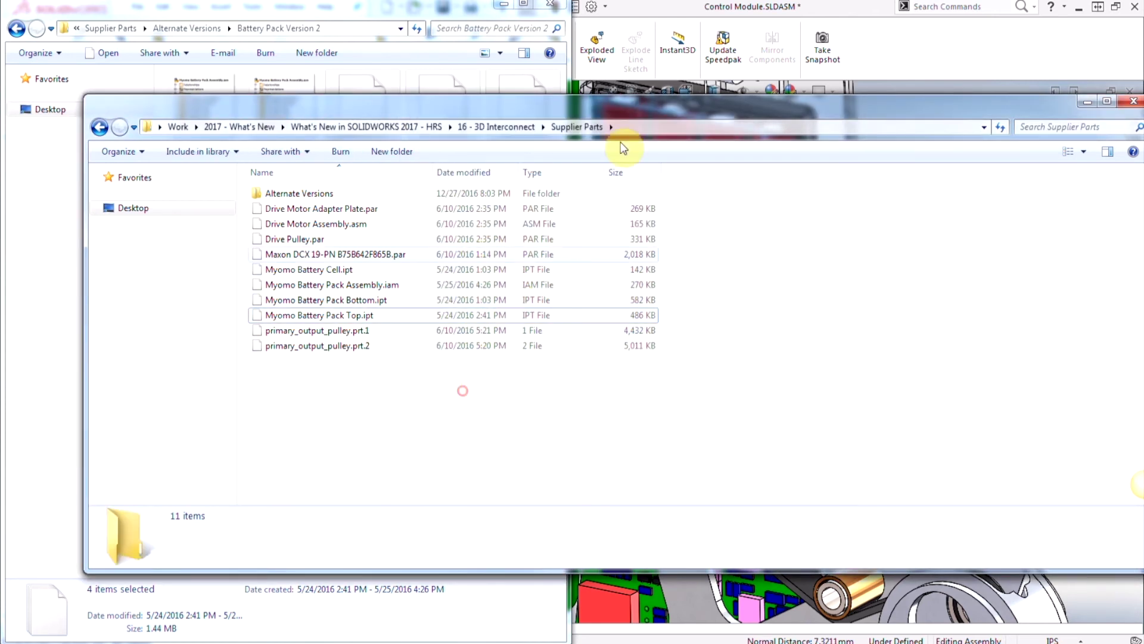
- Switch back to SOLIDWORKS and update the model of Myomo Battery Pack Assembly.iam from its changed Inventor source files
left_click(672, 5)
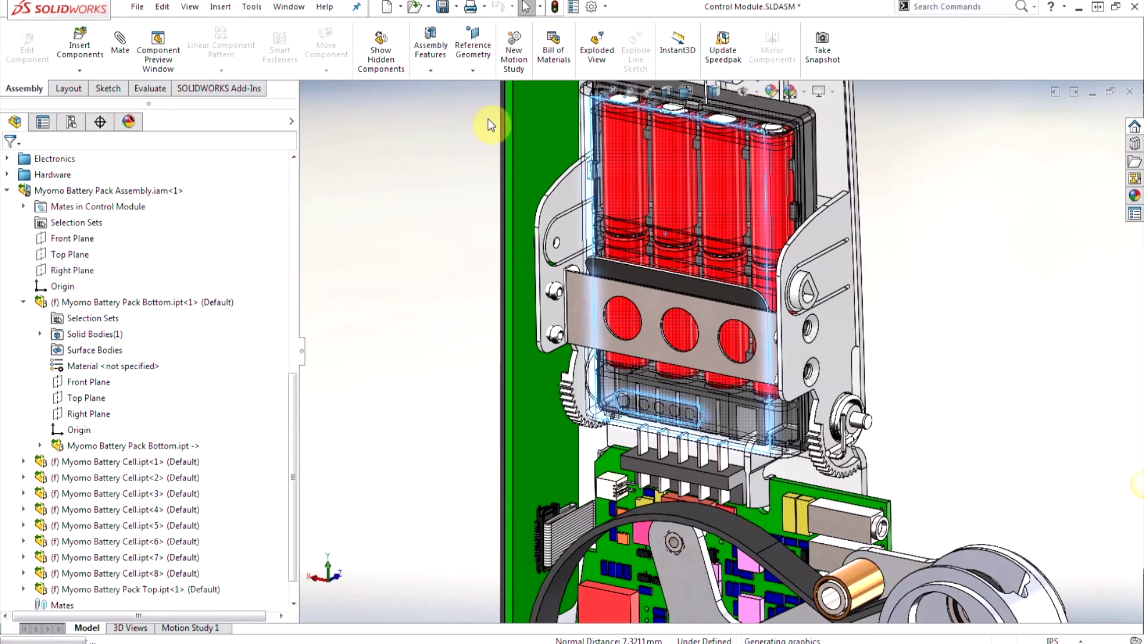
left_click(31, 195)
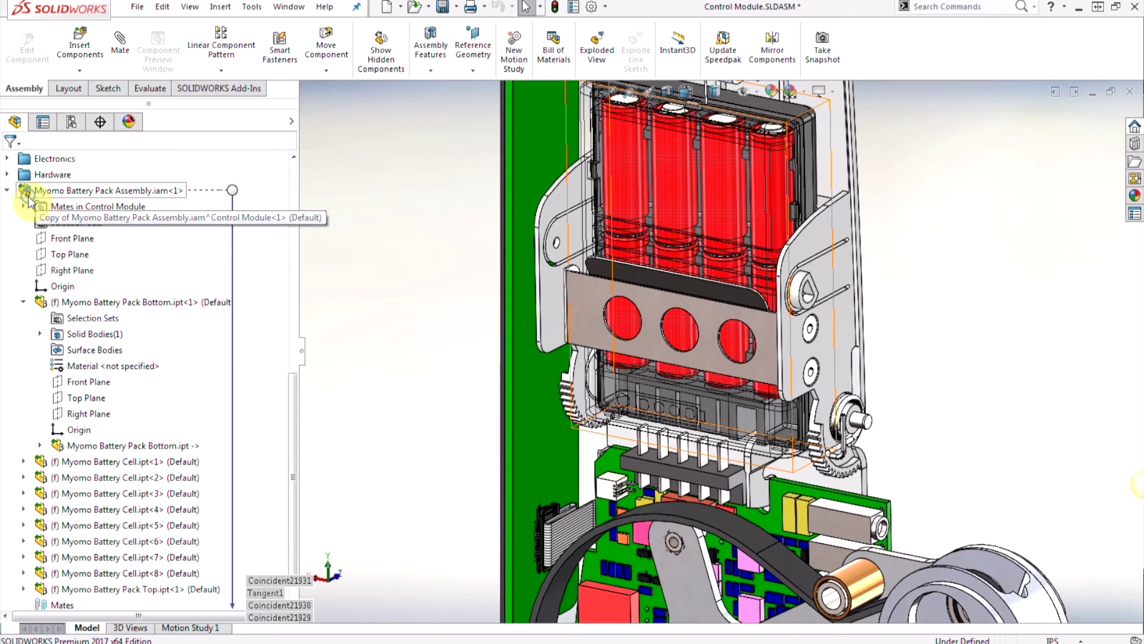
right_click(28, 199)
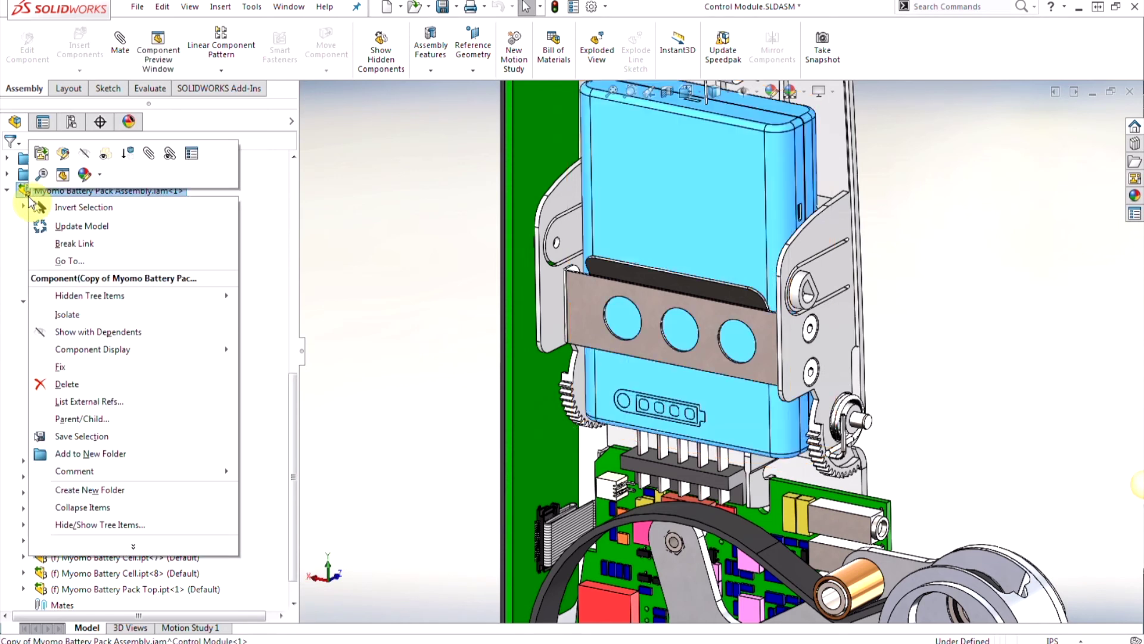
left_click(96, 226)
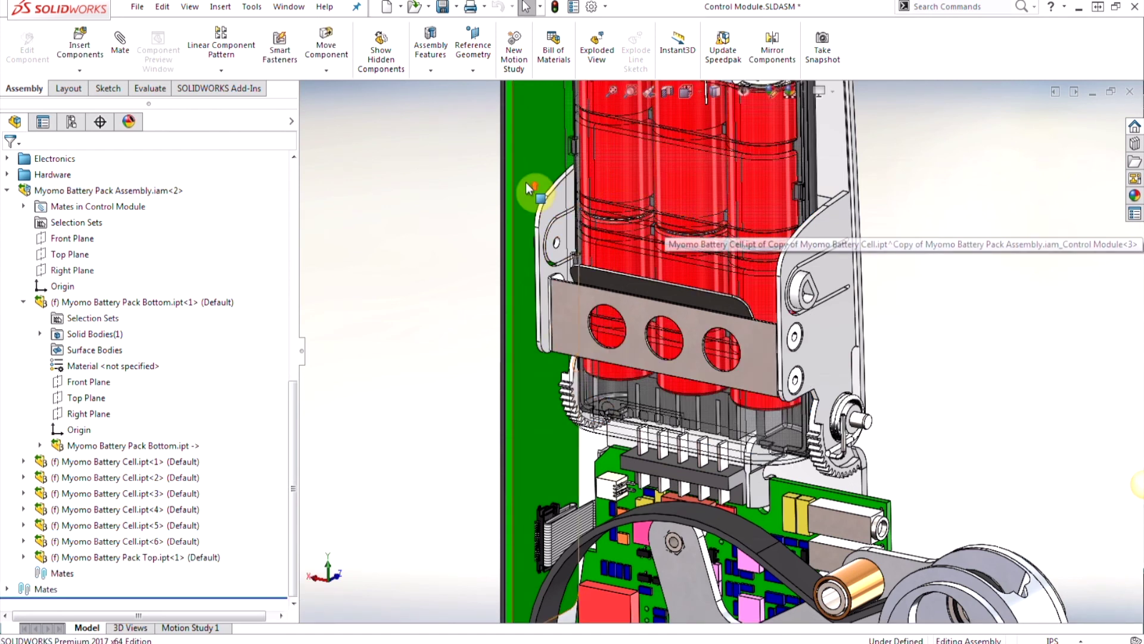
scroll(518, 182, "up", 3)
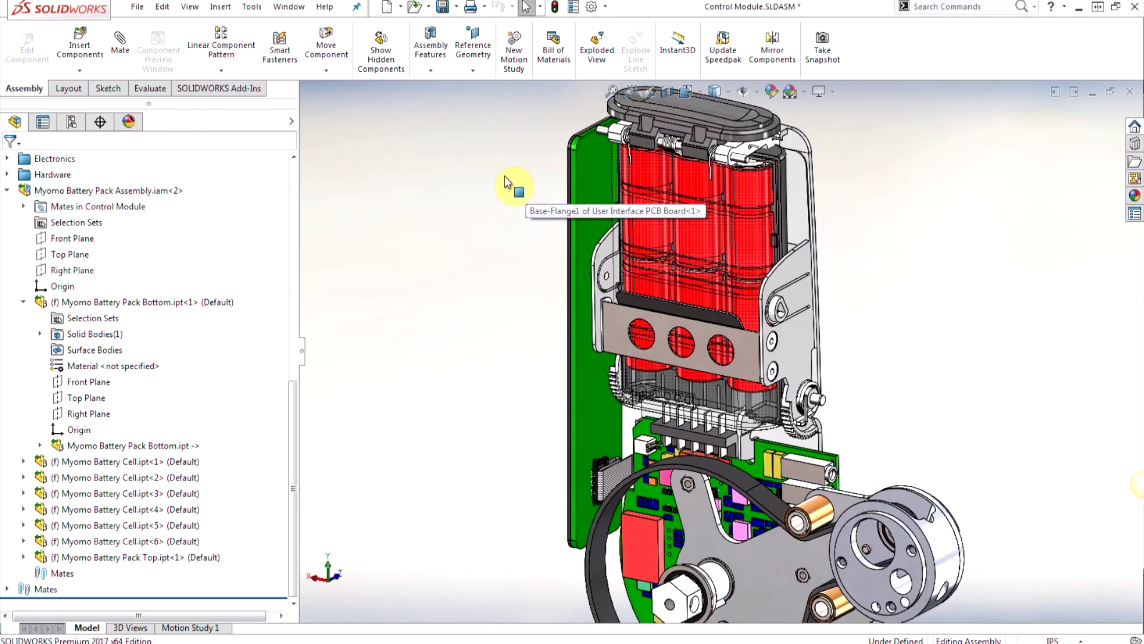